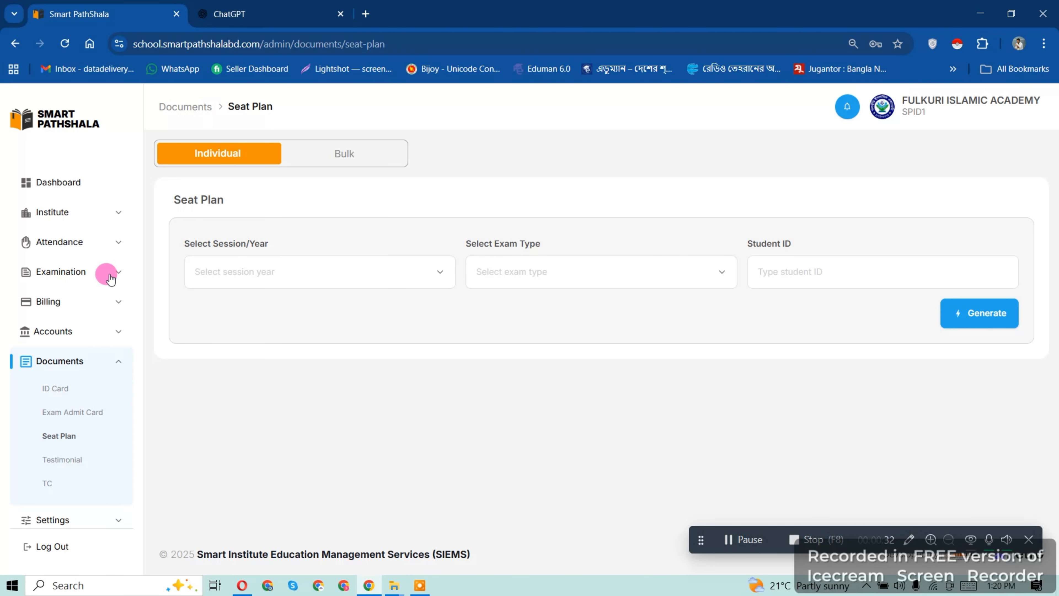
# Step: Open the Exam Type list in the examination section to review the available exam types
pyautogui.click(102, 276)
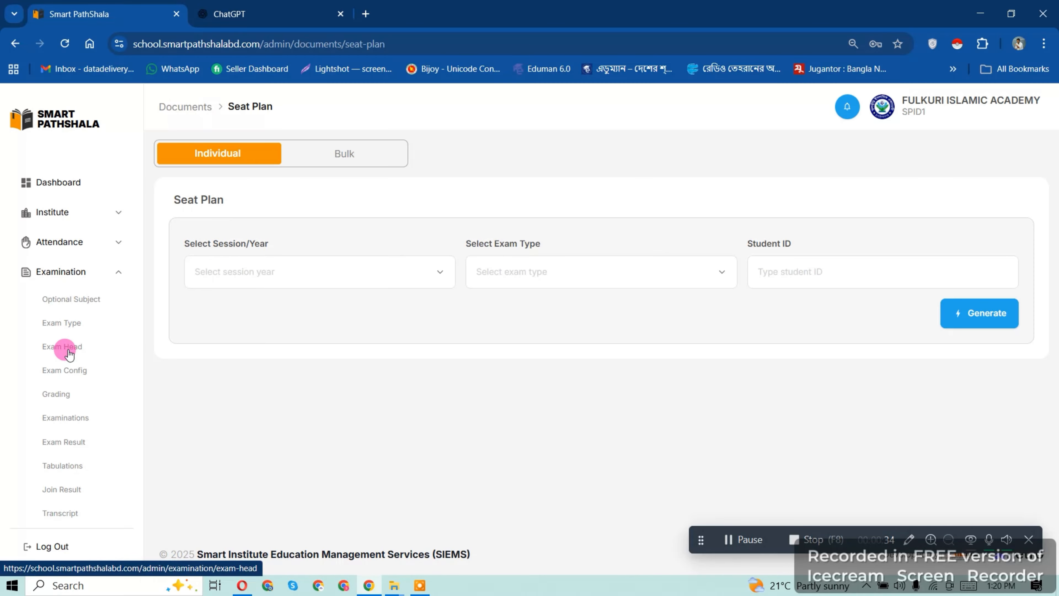
pyautogui.click(75, 324)
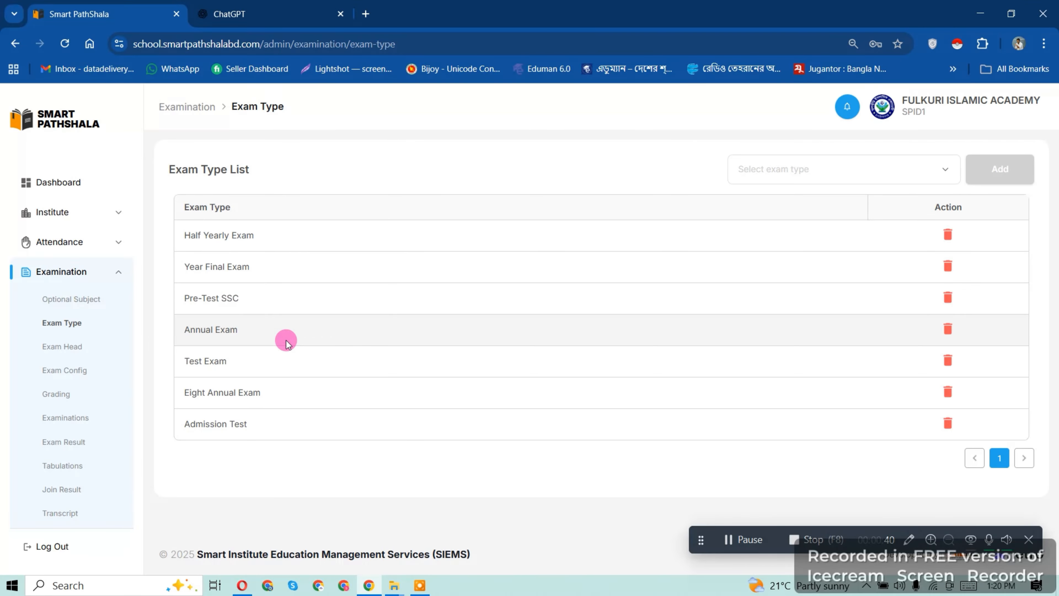
# Step: Return to the Seat Plan page and compare its Bulk and Individual forms, ending on Individual
pyautogui.scroll(-3, 112, 465)
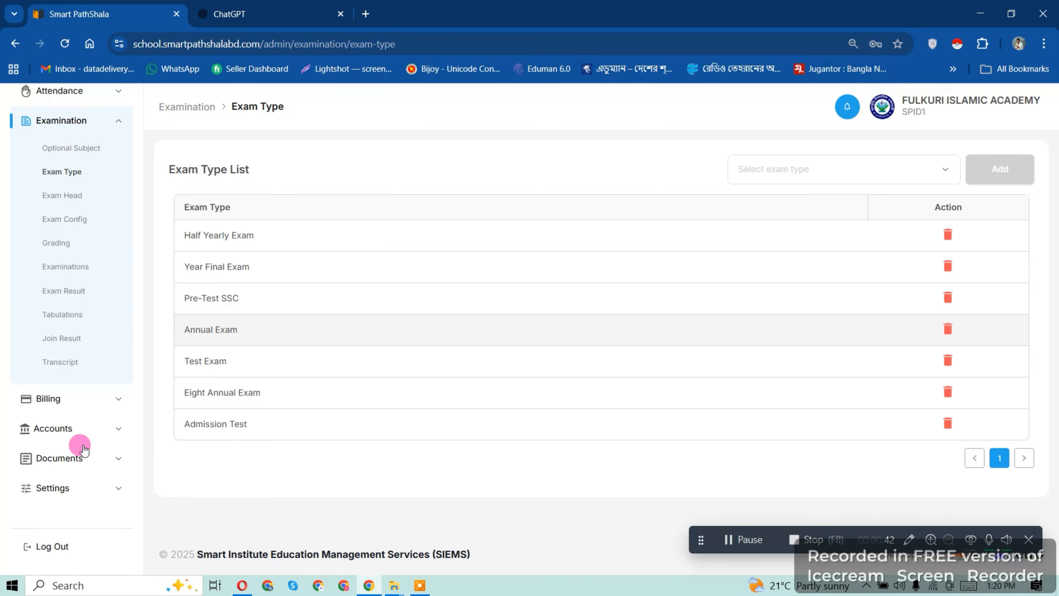
pyautogui.click(73, 464)
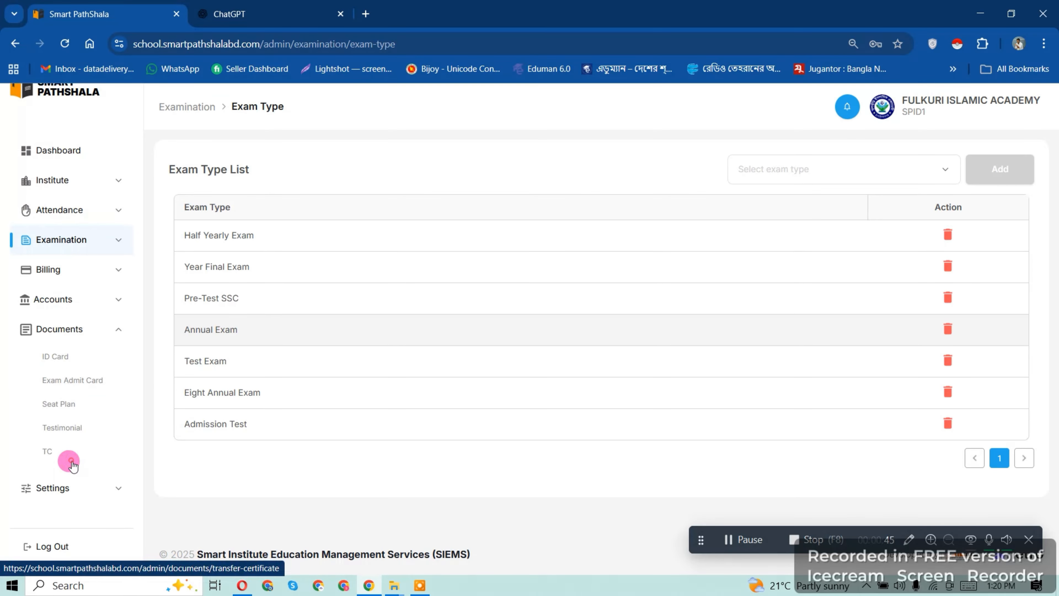
pyautogui.click(68, 406)
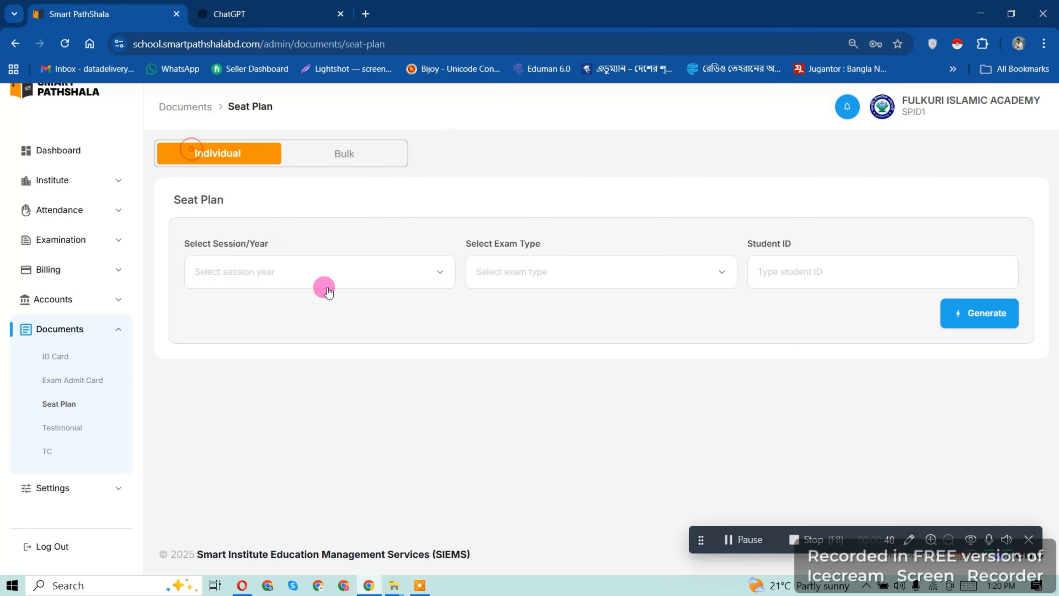
pyautogui.click(347, 146)
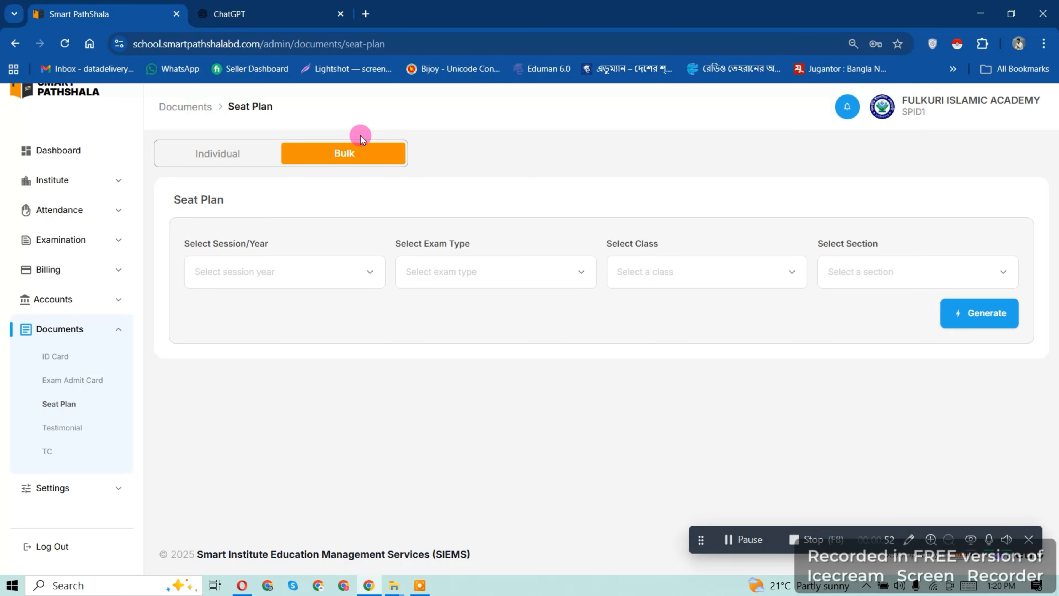
pyautogui.click(267, 157)
# Step: In Student Manage, search for students of session 2026, class Six, section A Golap
pyautogui.click(91, 186)
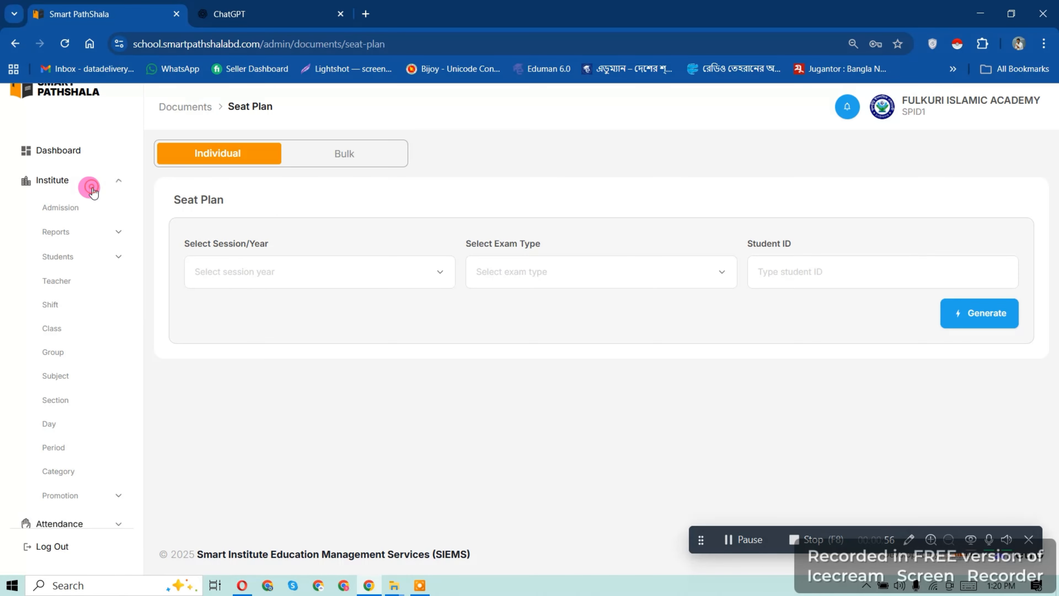
pyautogui.click(77, 257)
pyautogui.click(79, 281)
pyautogui.click(291, 246)
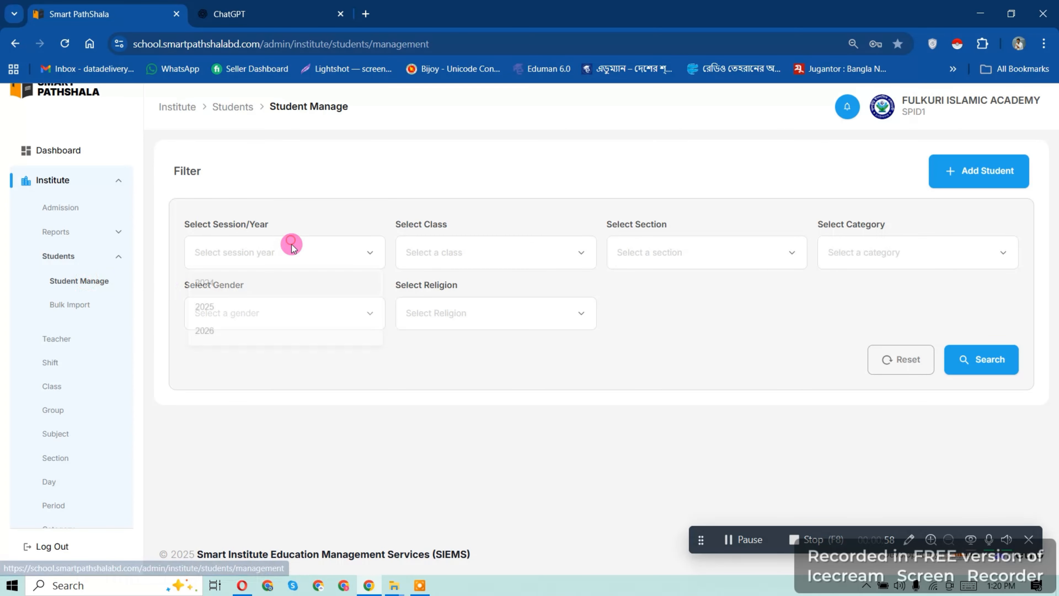
pyautogui.click(208, 333)
pyautogui.click(446, 261)
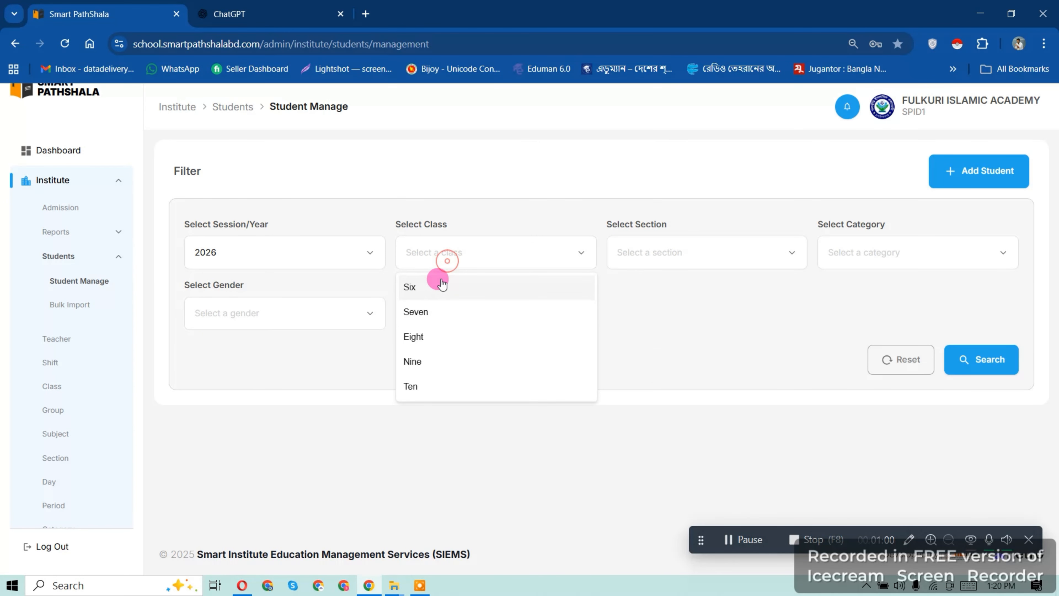
pyautogui.click(443, 284)
pyautogui.click(626, 261)
pyautogui.click(627, 284)
pyautogui.click(971, 353)
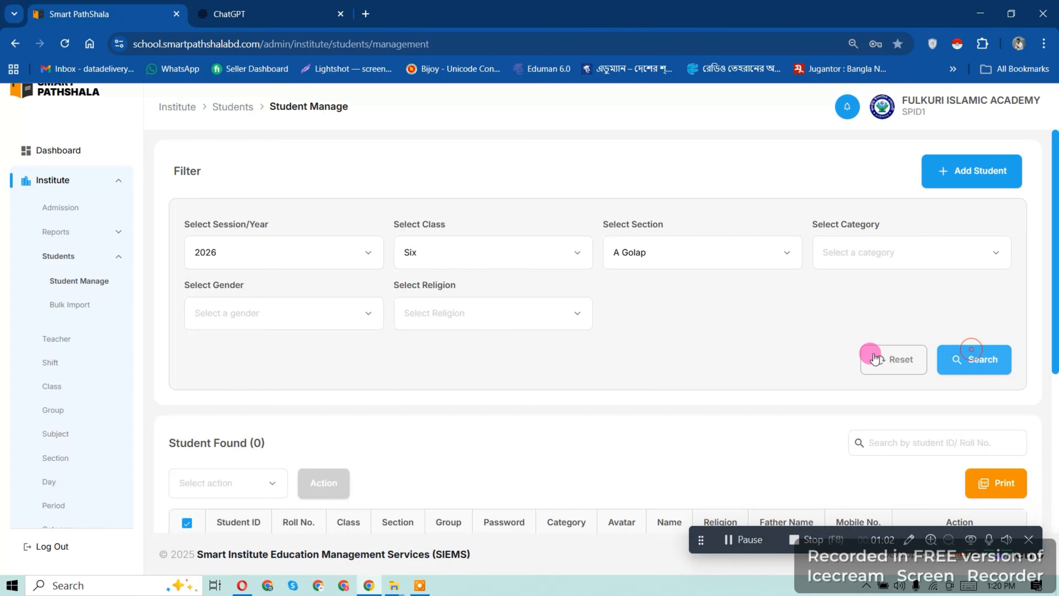
# Step: Copy the student ID of the student with roll number 1 from the student list
pyautogui.scroll(-3, 255, 413)
pyautogui.rightClick(237, 412)
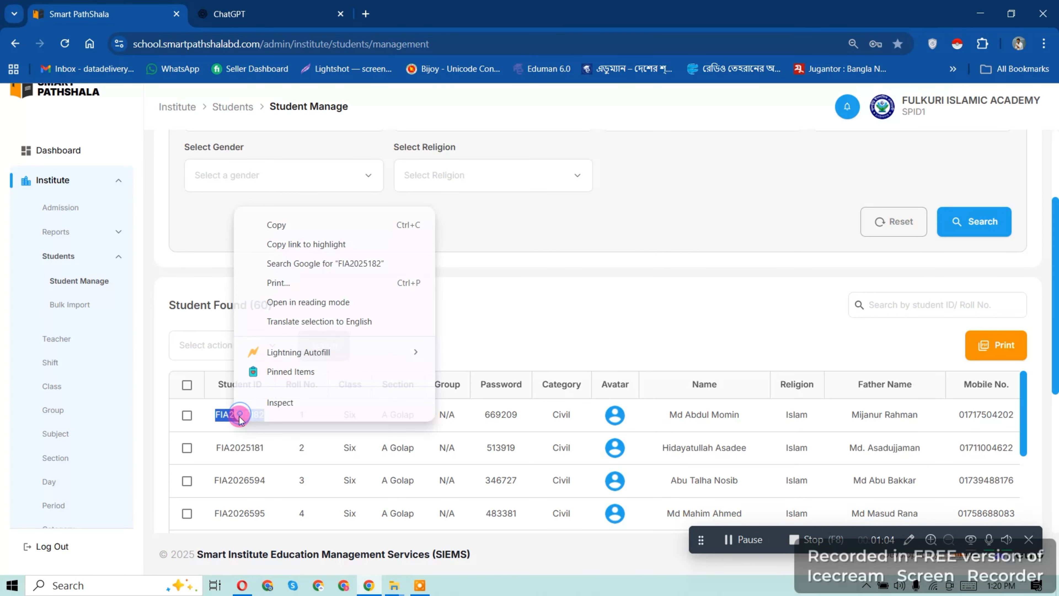
pyautogui.click(288, 227)
# Step: On the Seat Plan page, generate an individual seat plan for session 2026, Annual Exam, using the copied student ID
pyautogui.scroll(-5, 84, 401)
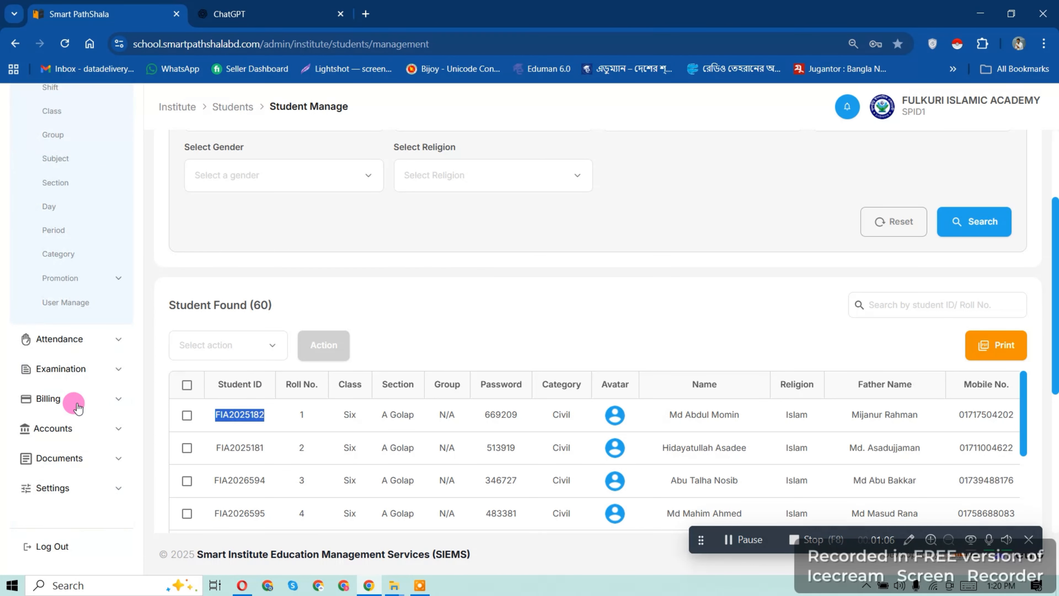
pyautogui.click(87, 462)
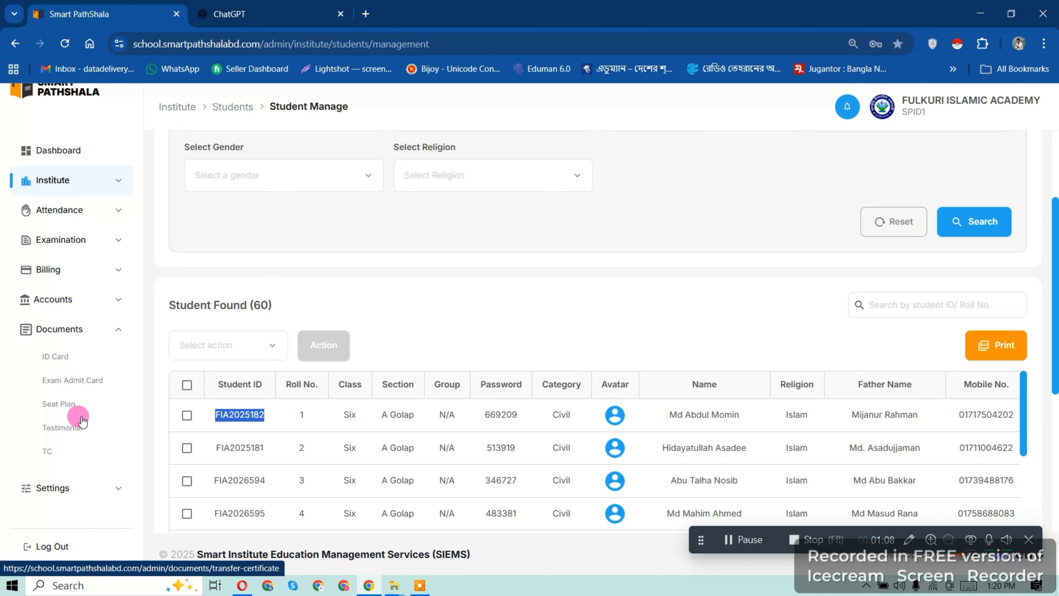
pyautogui.click(66, 404)
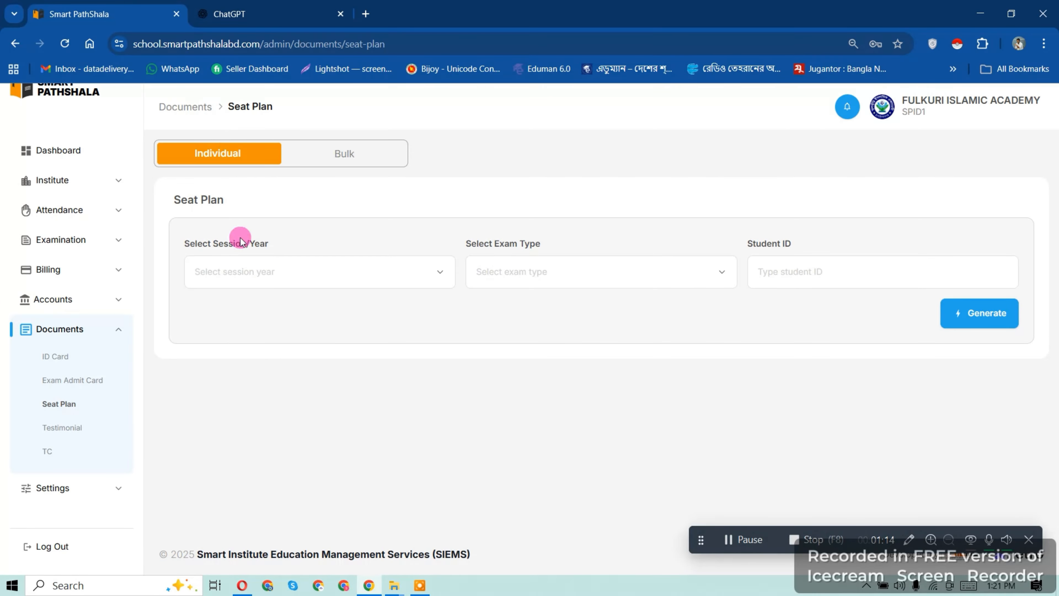
pyautogui.click(257, 280)
pyautogui.click(225, 358)
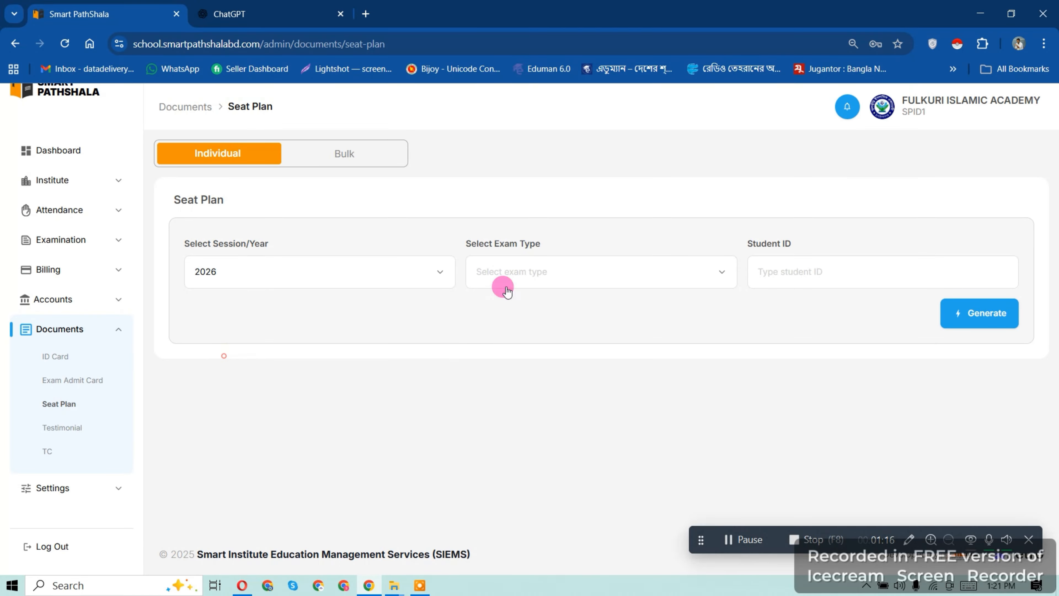
pyautogui.click(509, 271)
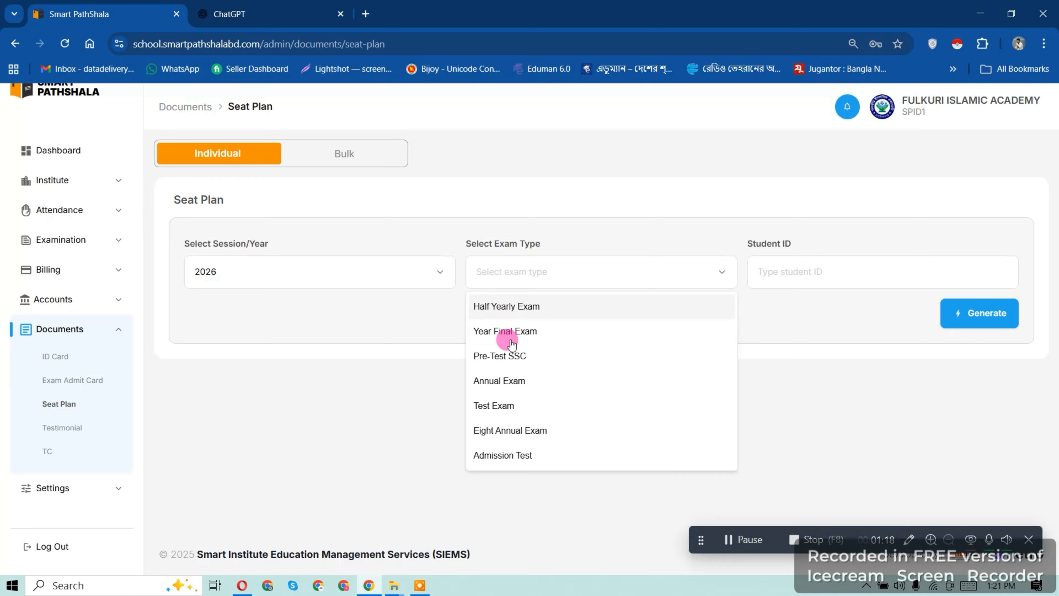
pyautogui.click(500, 380)
pyautogui.rightClick(795, 273)
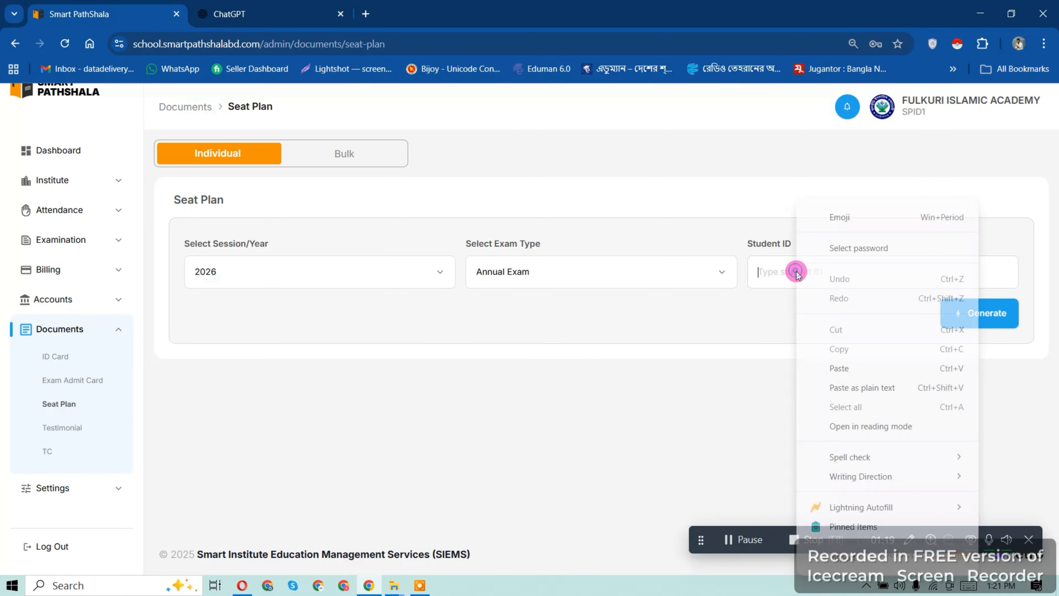
pyautogui.click(840, 365)
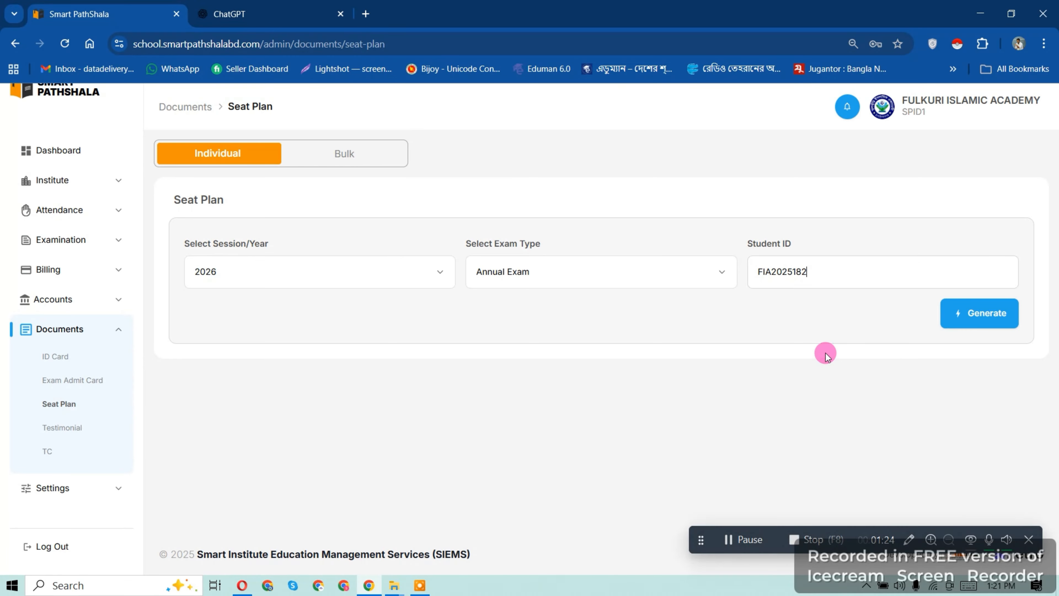
pyautogui.click(1001, 325)
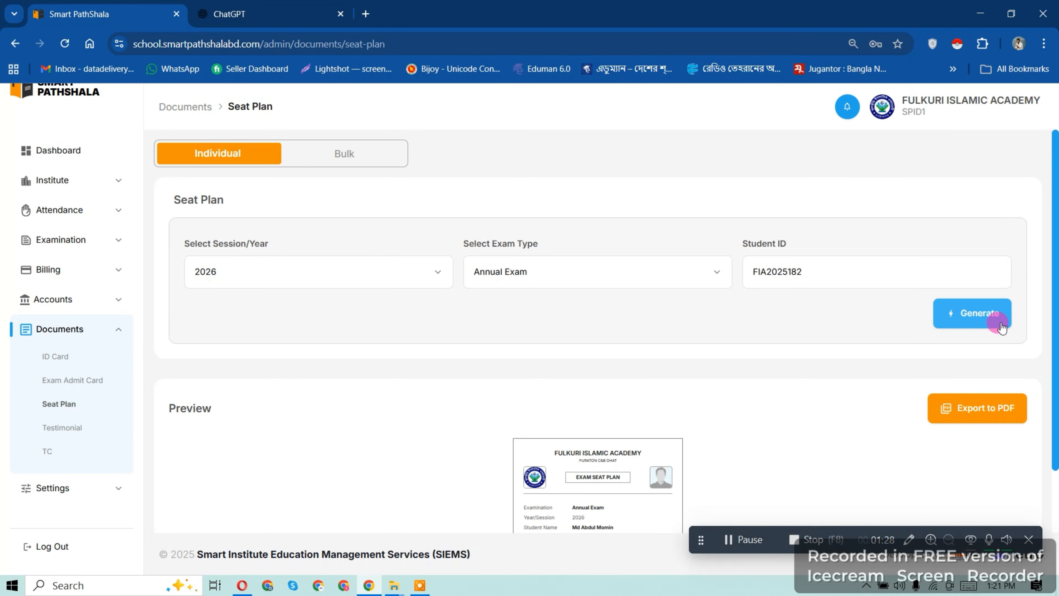
pyautogui.scroll(-2, 787, 417)
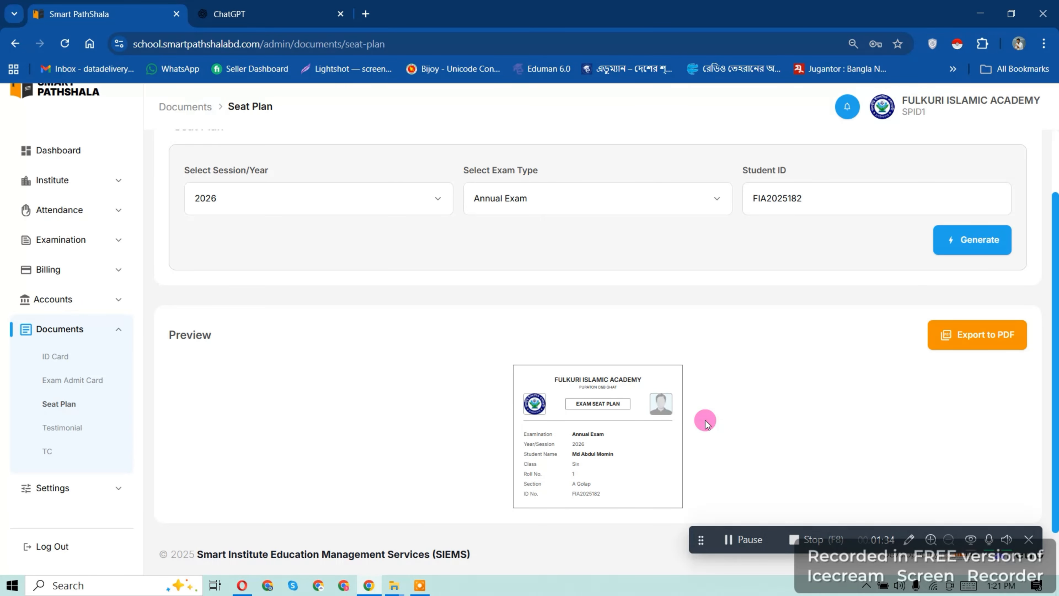
# Step: Preview the individual seat plan's PDF export in the print dialog and close it without printing
pyautogui.click(978, 336)
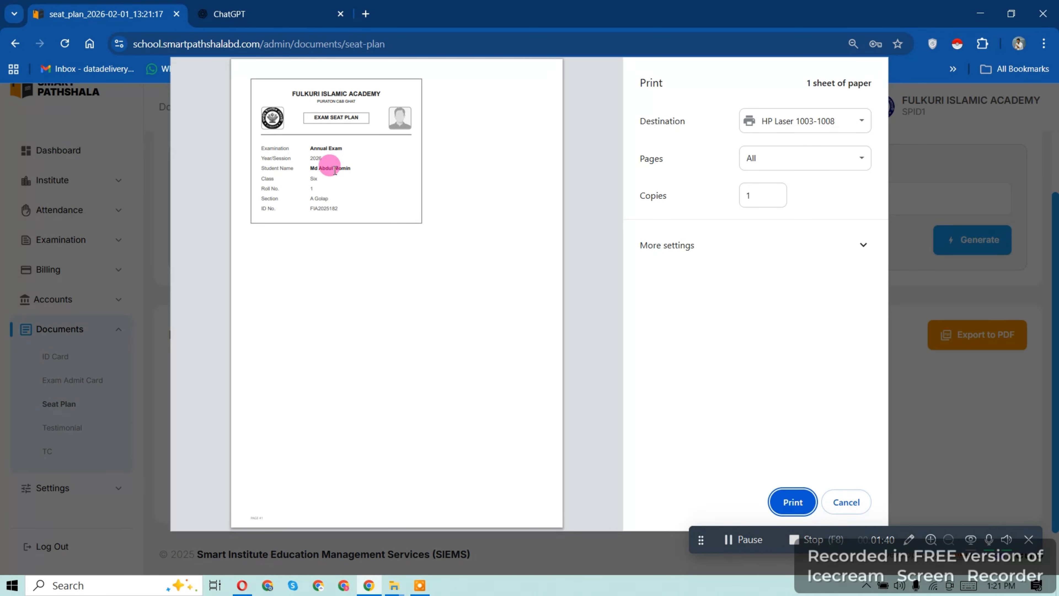
pyautogui.click(848, 502)
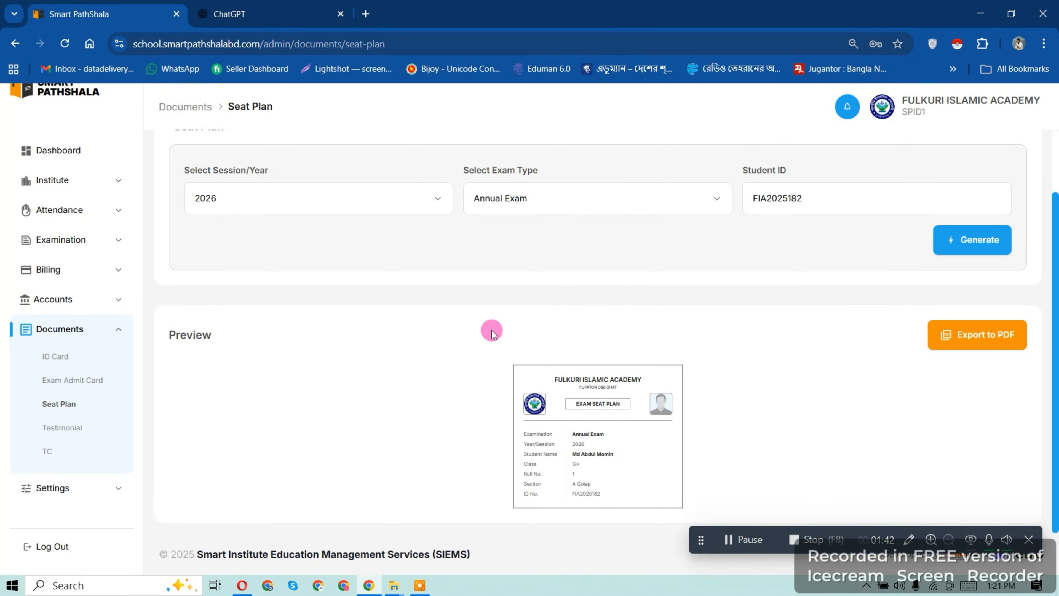
pyautogui.scroll(2, 491, 333)
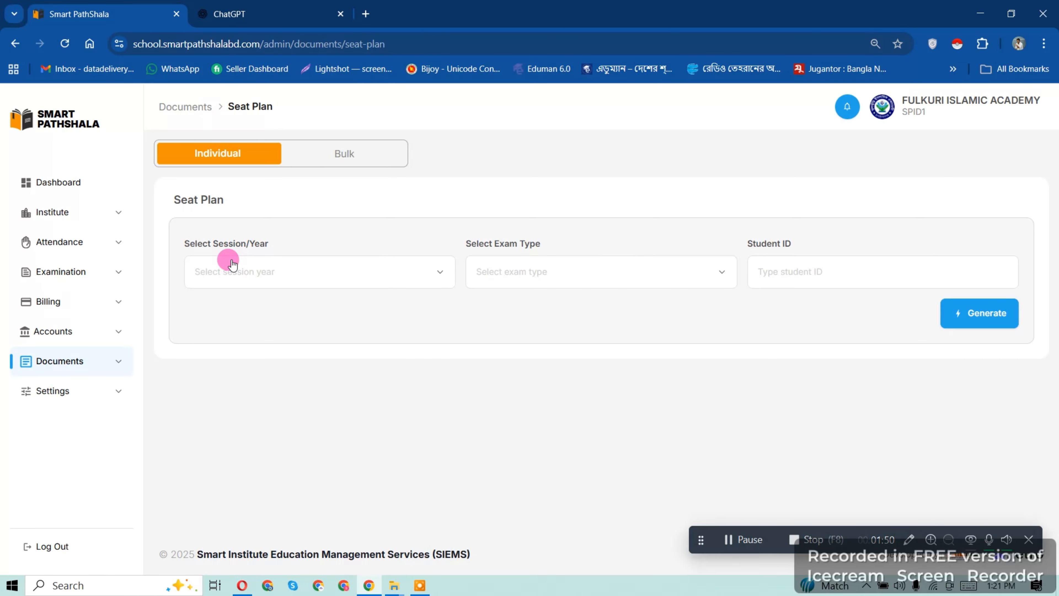
# Step: Generate bulk seat plans for session 2026, Annual Exam, class Six, section A Golap
pyautogui.click(352, 160)
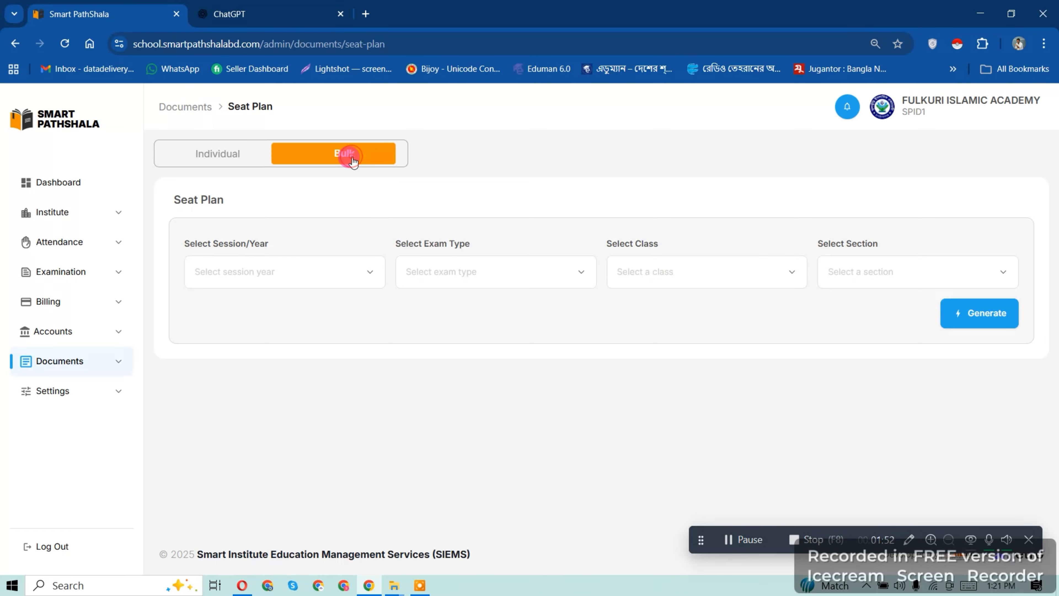
pyautogui.click(251, 289)
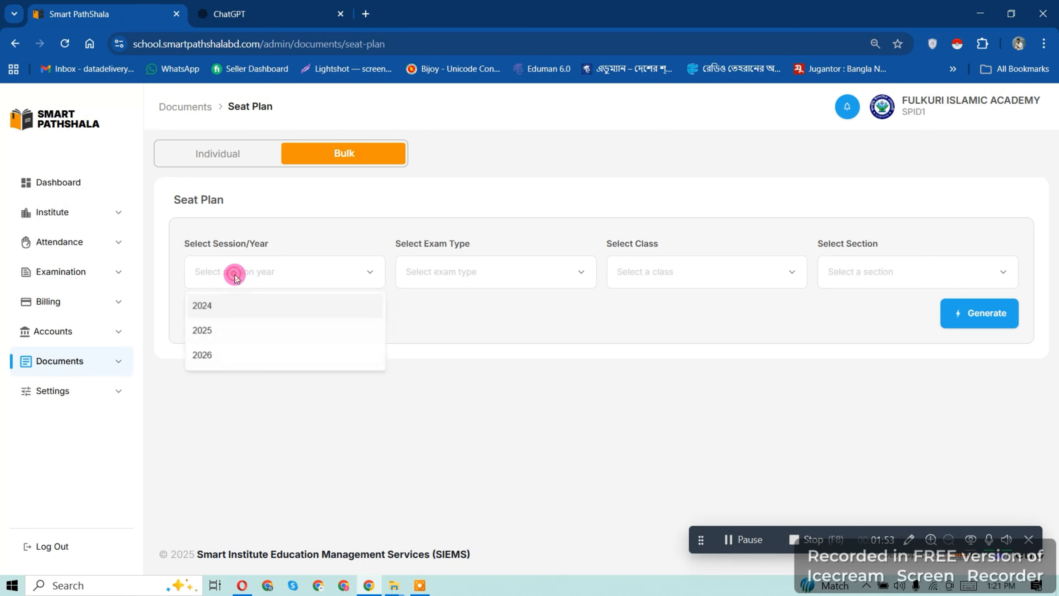
pyautogui.click(227, 350)
pyautogui.click(464, 280)
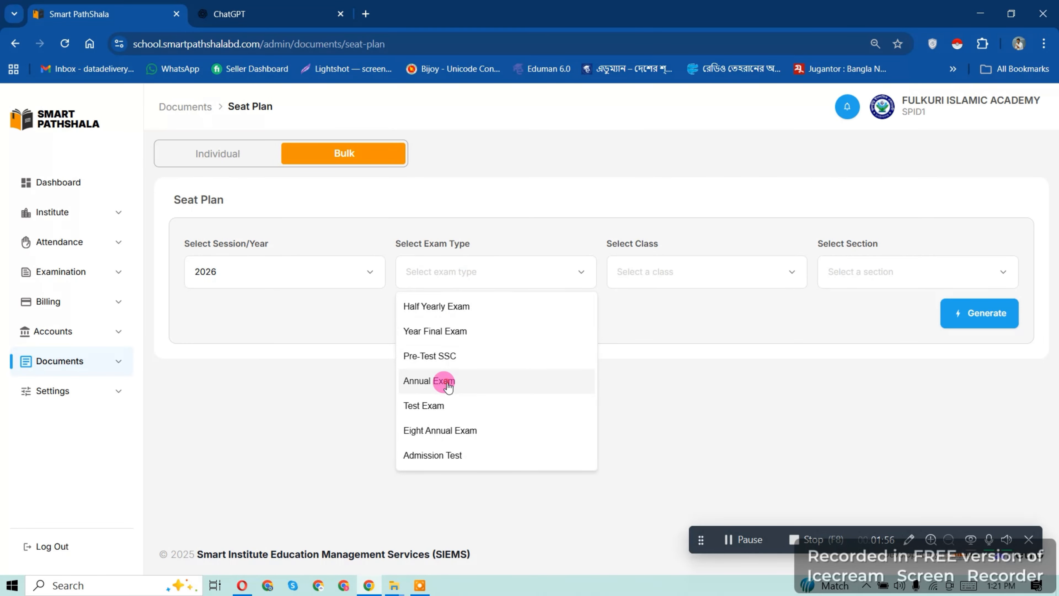
pyautogui.click(442, 378)
pyautogui.click(659, 271)
pyautogui.click(655, 315)
pyautogui.click(868, 275)
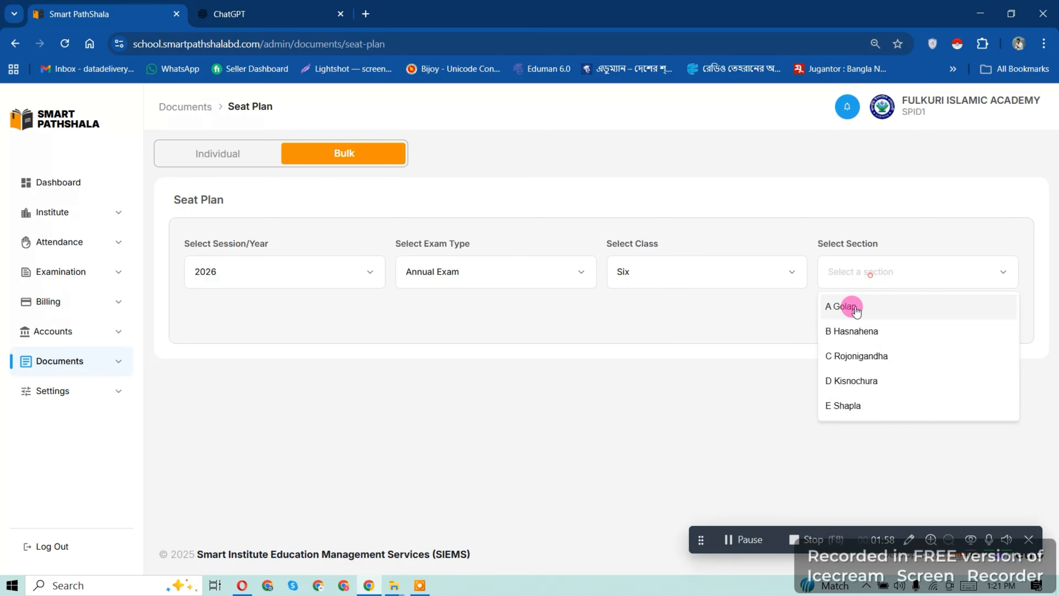
pyautogui.click(871, 307)
pyautogui.click(992, 314)
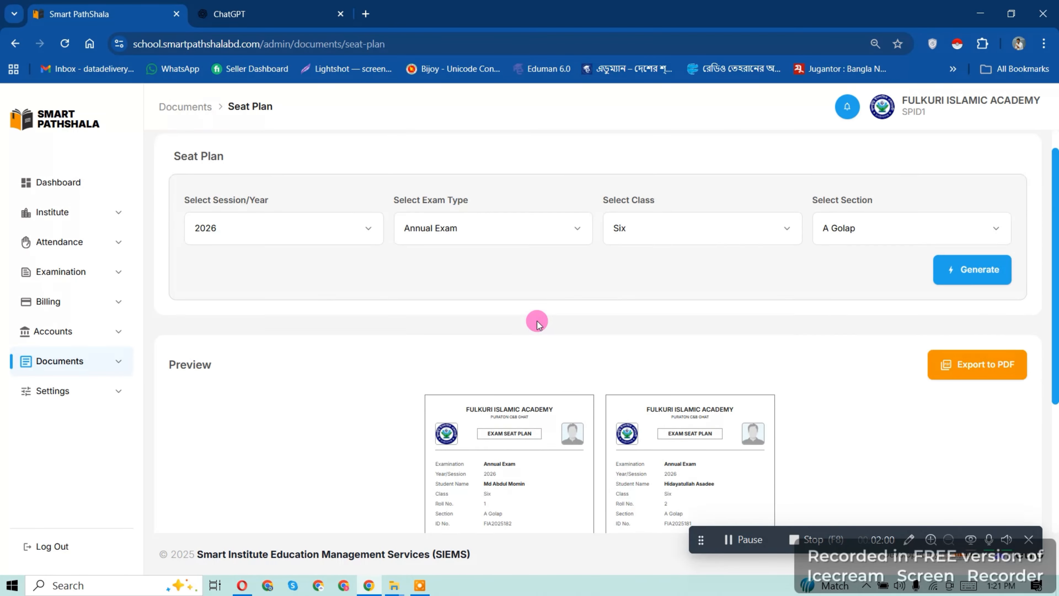
# Step: Start the PDF export of the bulk seat plans and look through the pages in the print preview
pyautogui.scroll(-5, 536, 321)
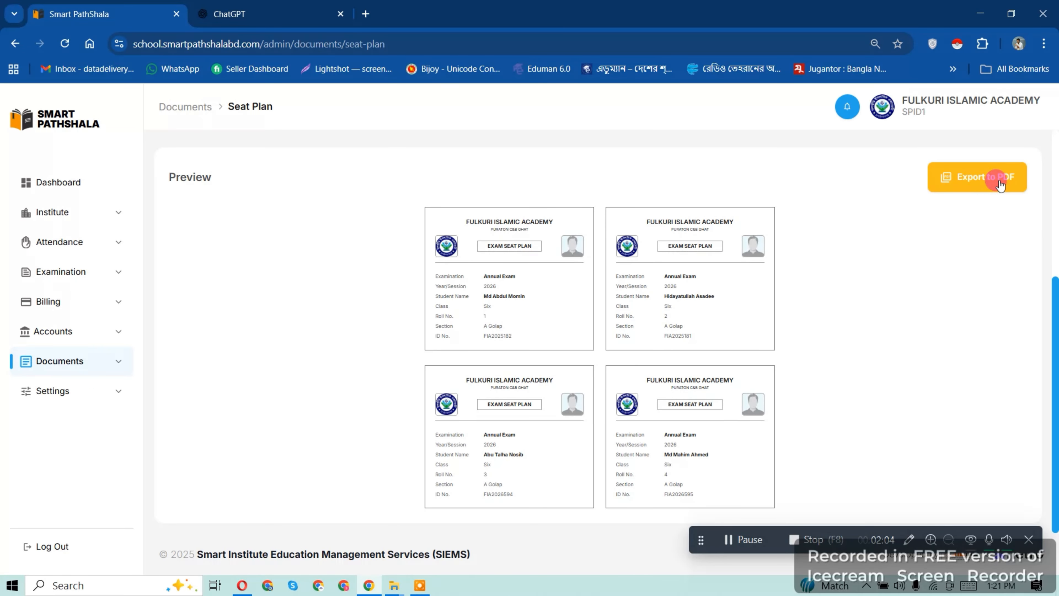
pyautogui.click(992, 179)
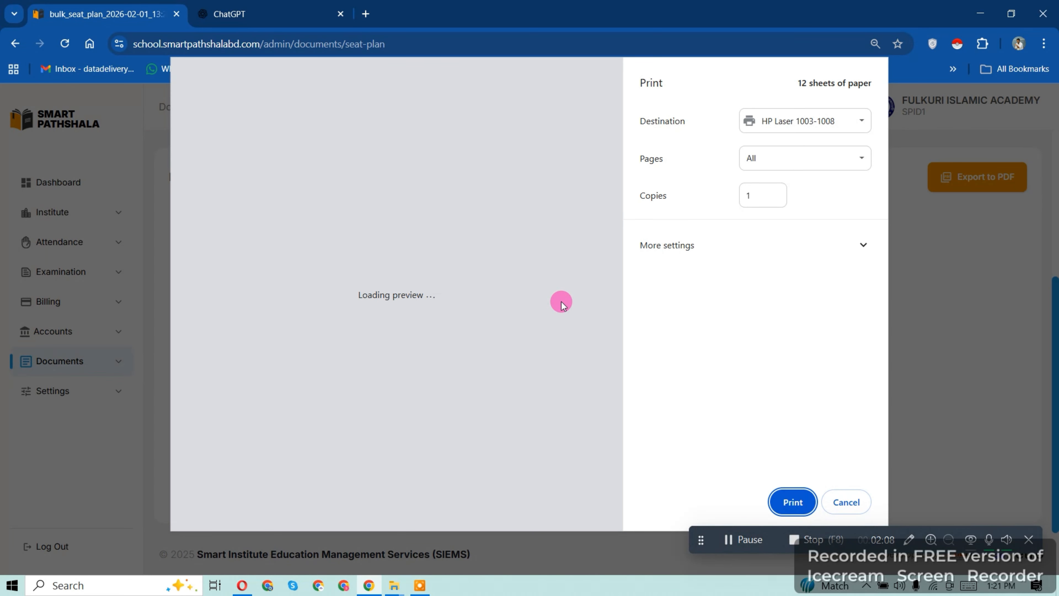
pyautogui.scroll(-7, 414, 289)
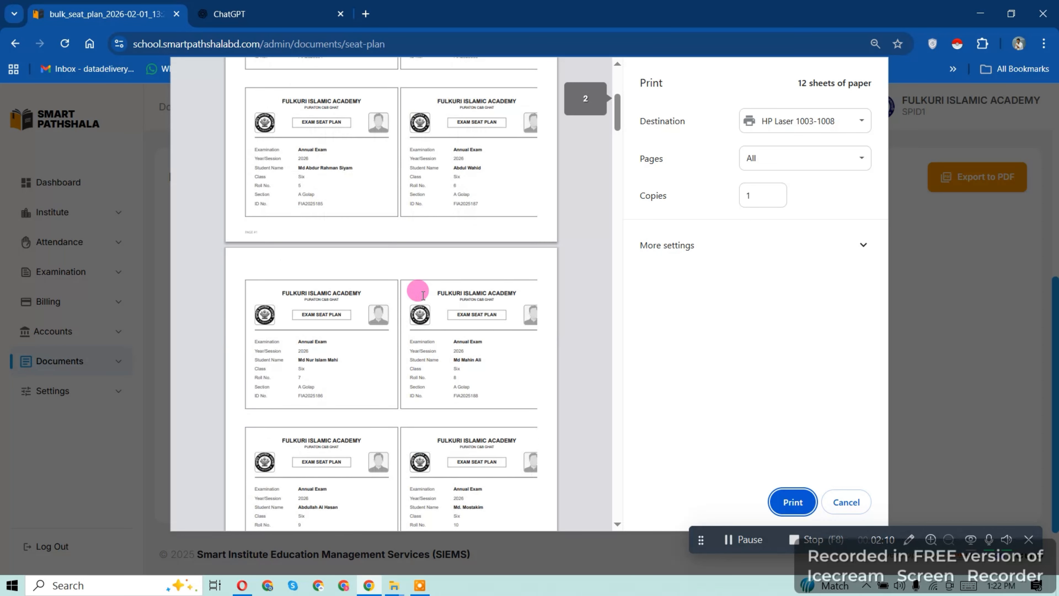
pyautogui.scroll(-20, 423, 295)
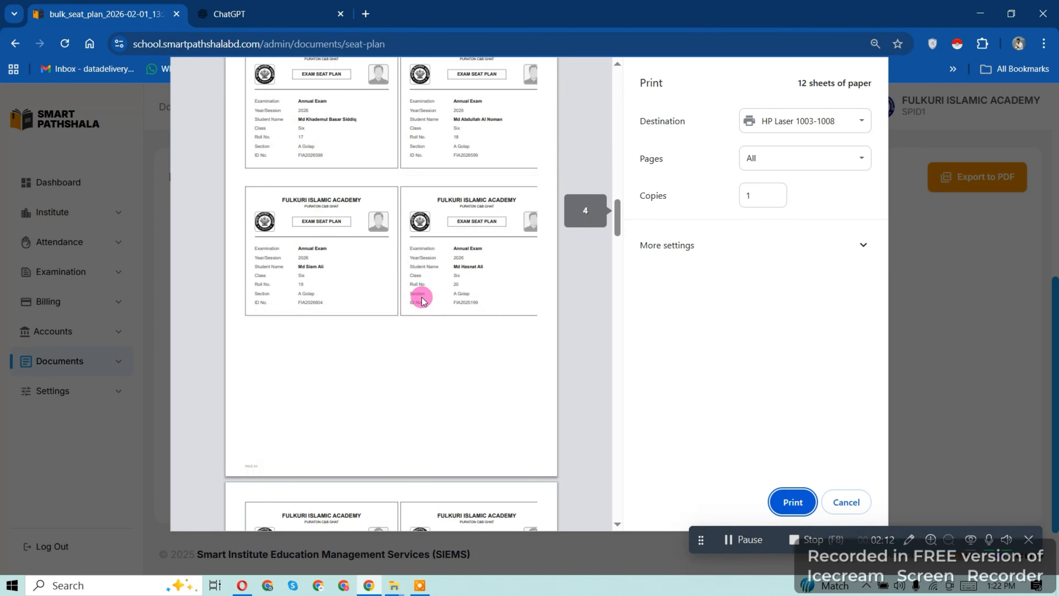
pyautogui.scroll(-7, 421, 299)
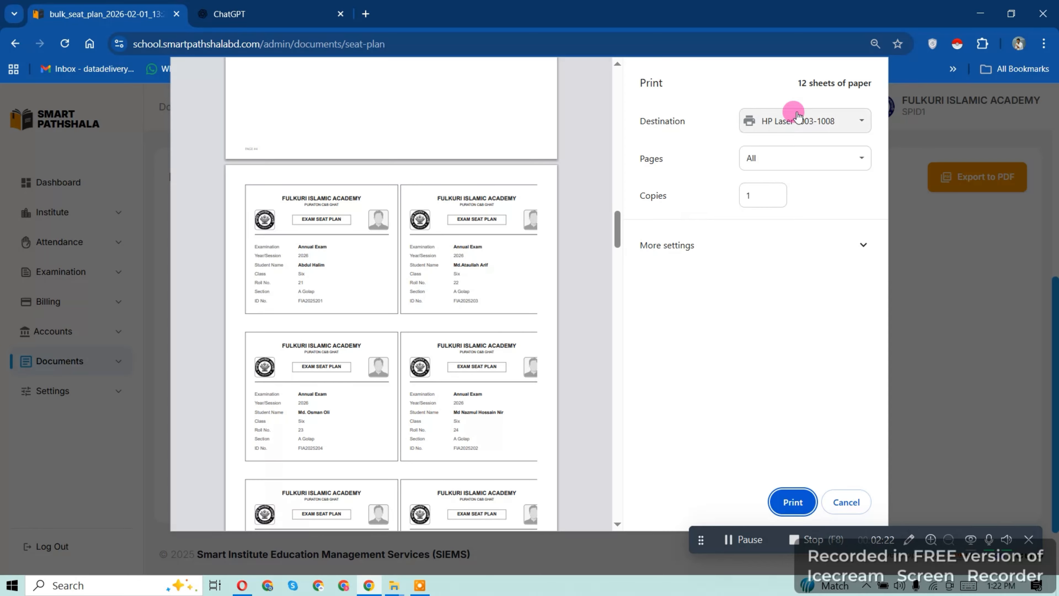
# Step: Show the additional print settings and choose Default margins for the bulk seat plans
pyautogui.click(667, 257)
pyautogui.scroll(-2, 669, 250)
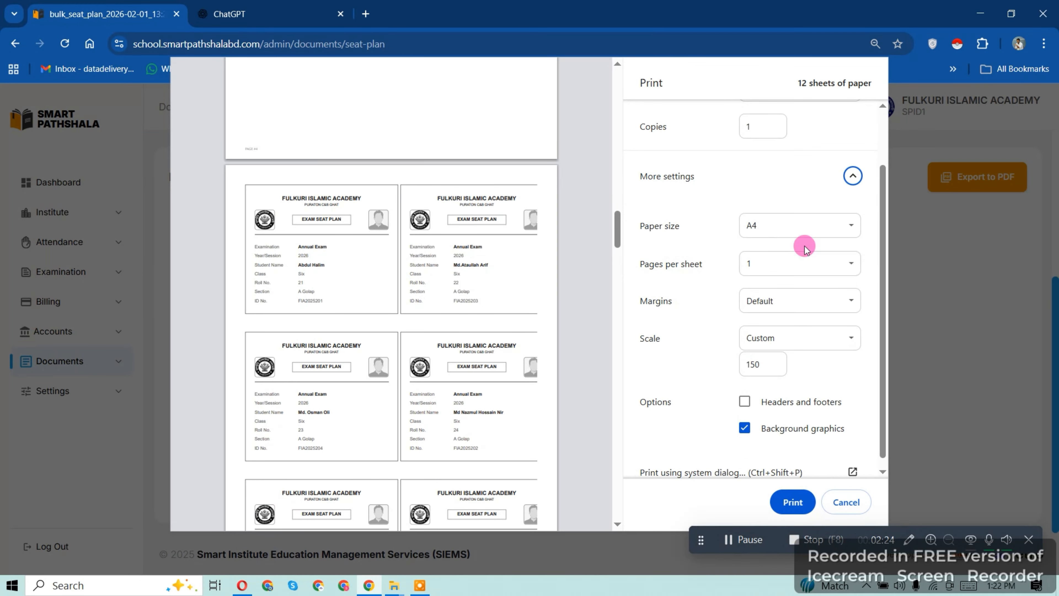
pyautogui.click(769, 310)
pyautogui.click(775, 322)
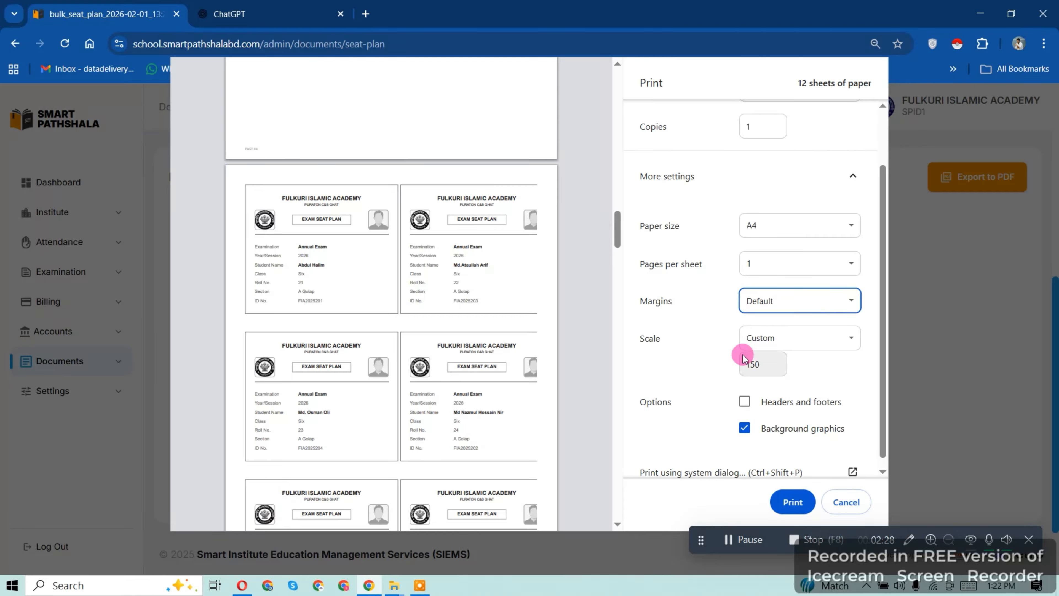
# Step: Set the print scale of the bulk seat plans to Default and look through the previewed pages
pyautogui.click(767, 344)
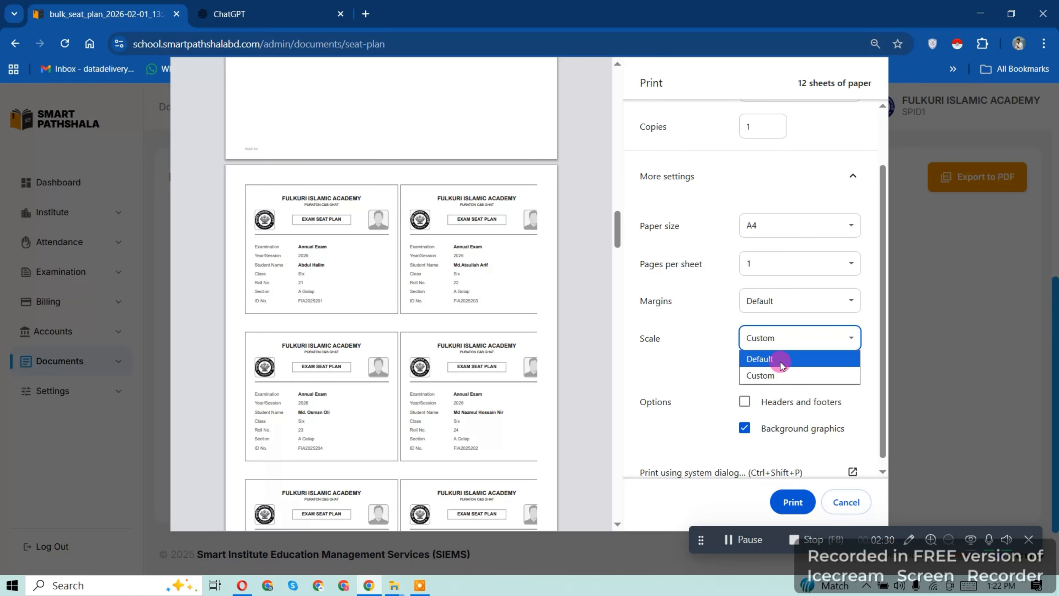
pyautogui.click(760, 359)
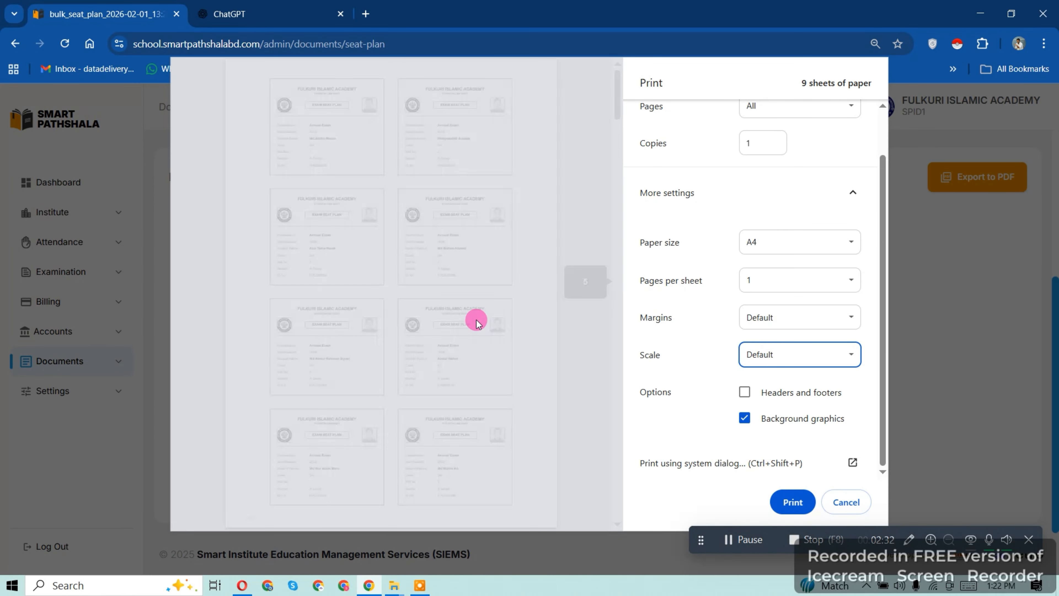
pyautogui.scroll(10, 461, 310)
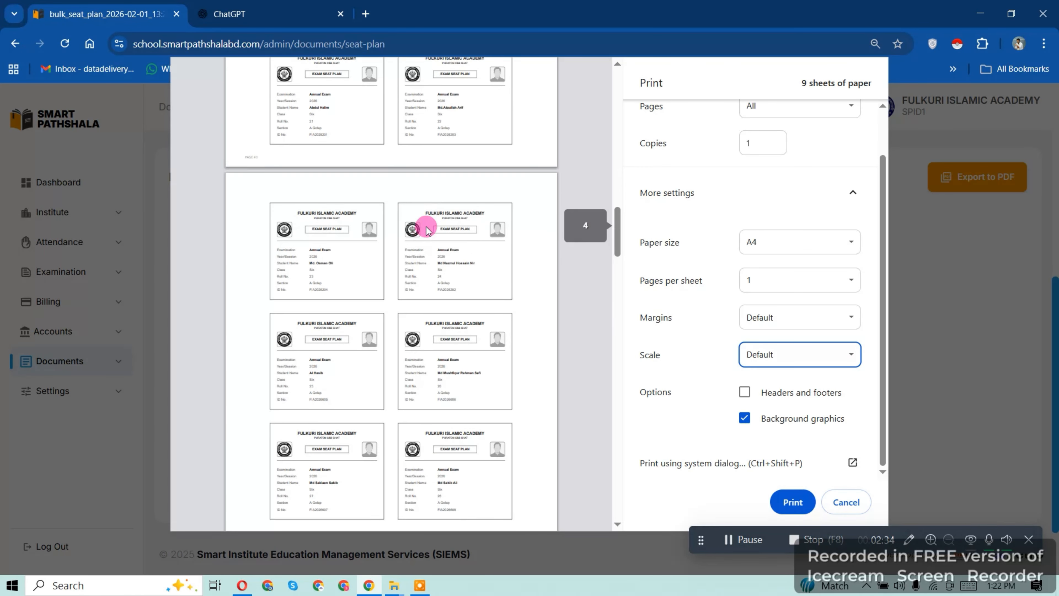
pyautogui.scroll(5, 439, 174)
pyautogui.scroll(10, 435, 181)
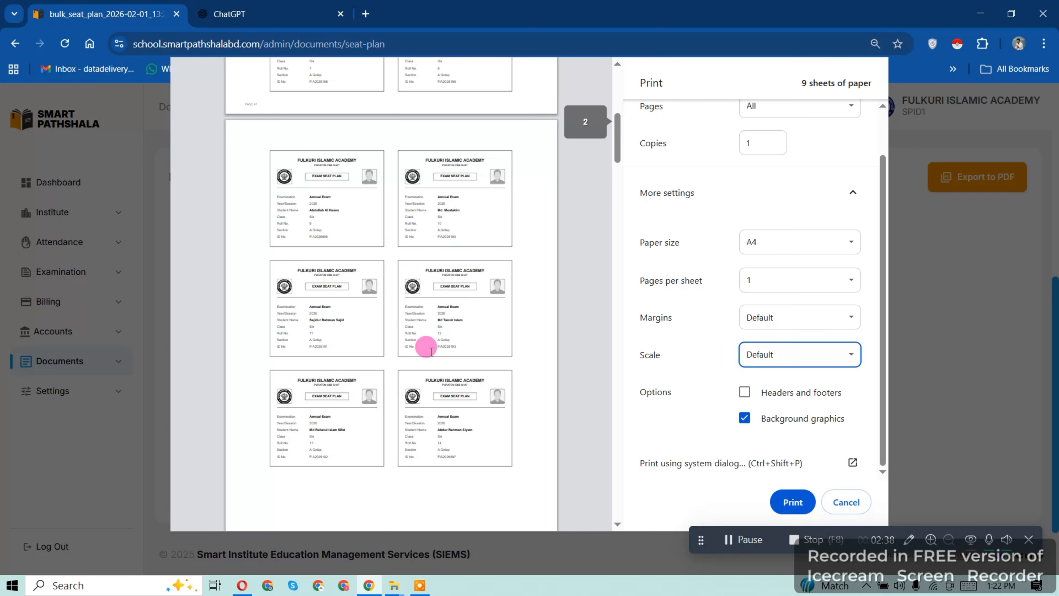
pyautogui.scroll(-3, 411, 358)
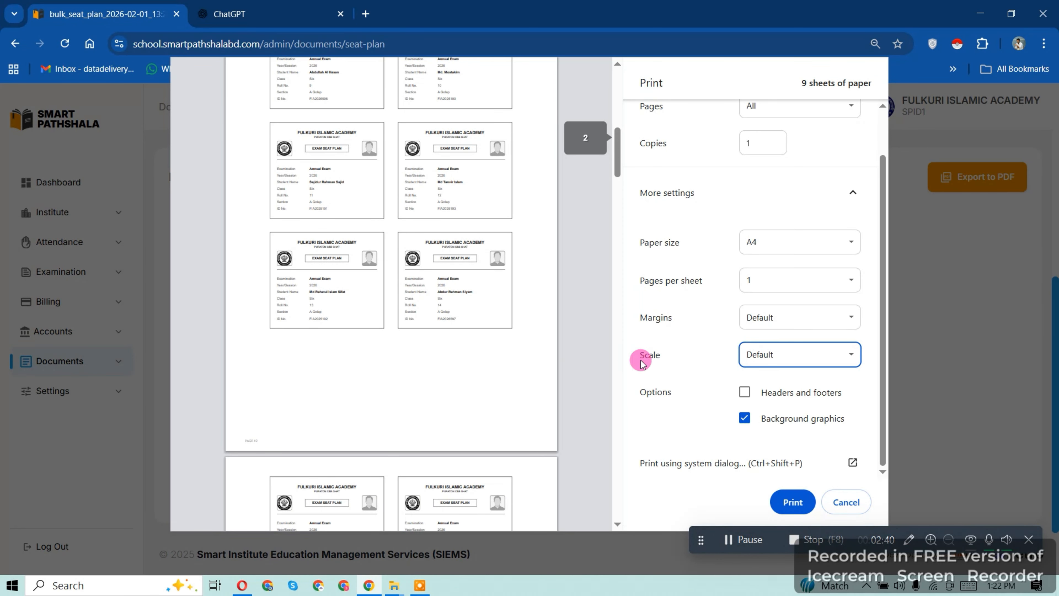
# Step: Switch to a custom print scale of 90 and check the seat plan layout in the preview
pyautogui.click(773, 352)
pyautogui.click(765, 389)
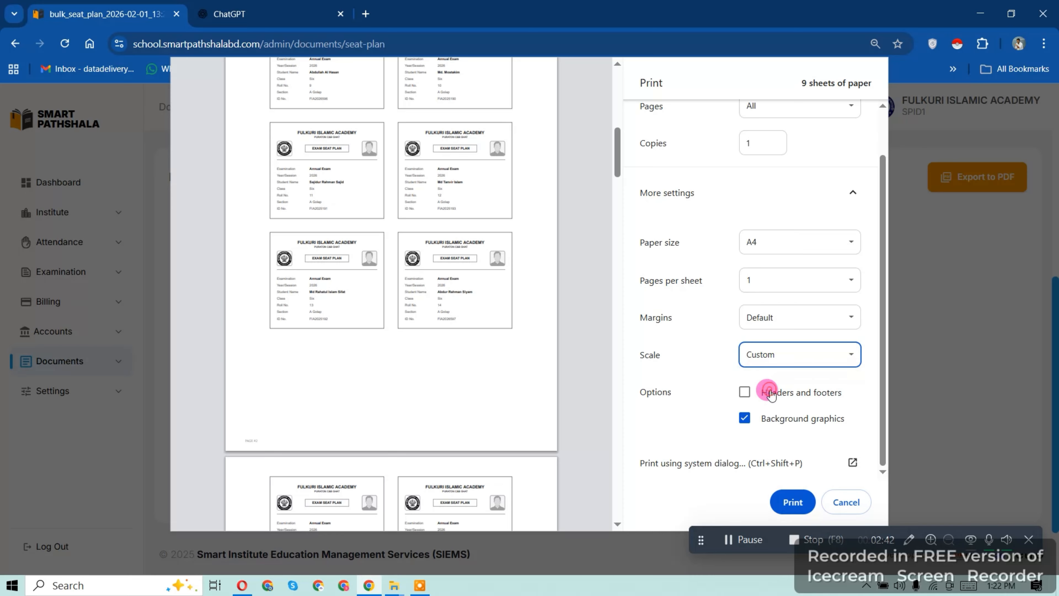
pyautogui.doubleClick(752, 363)
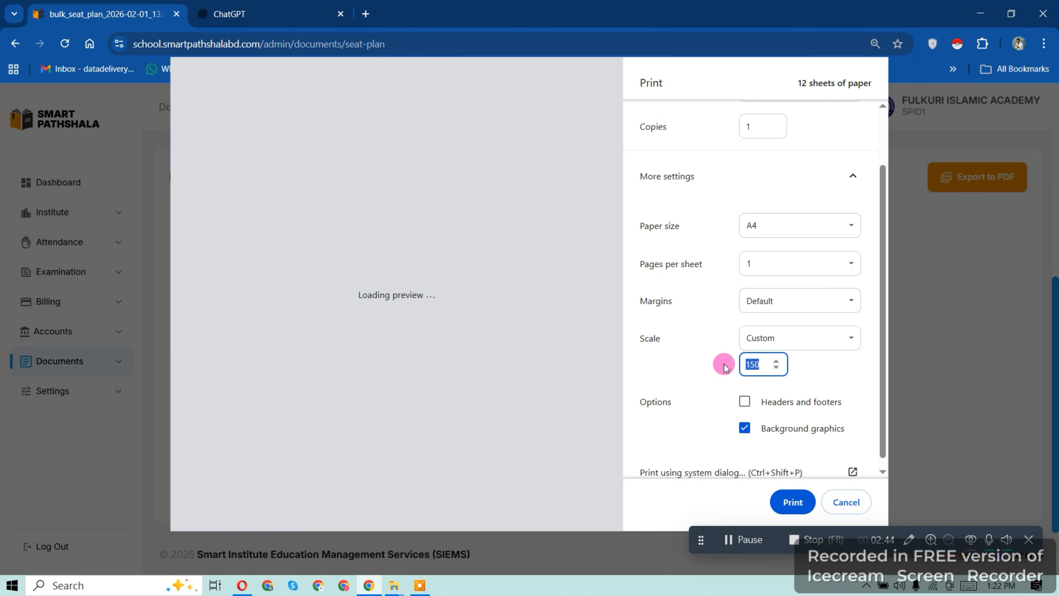
pyautogui.write('90')
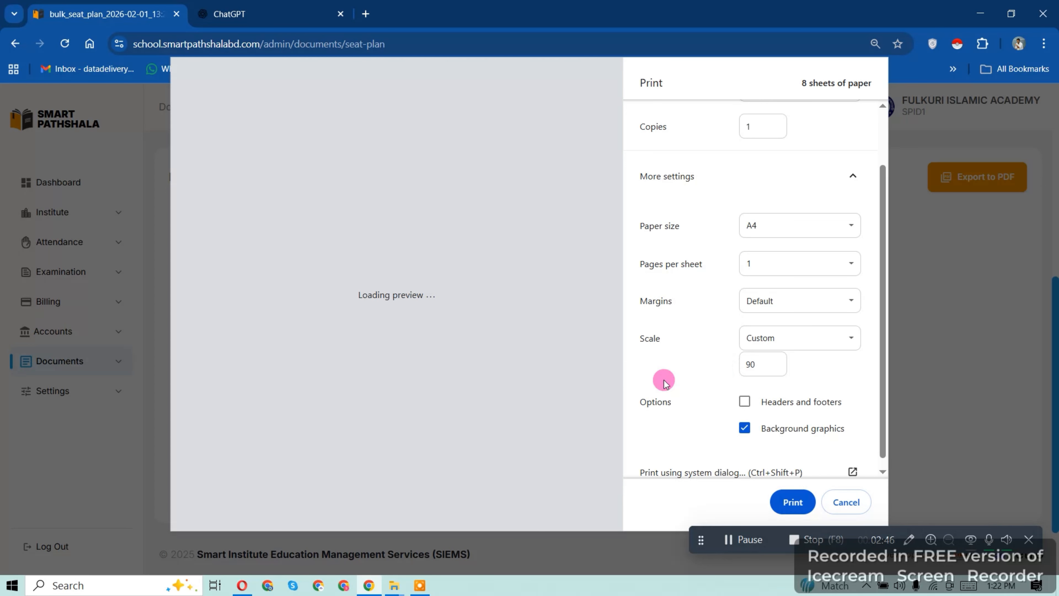
pyautogui.scroll(-6, 413, 294)
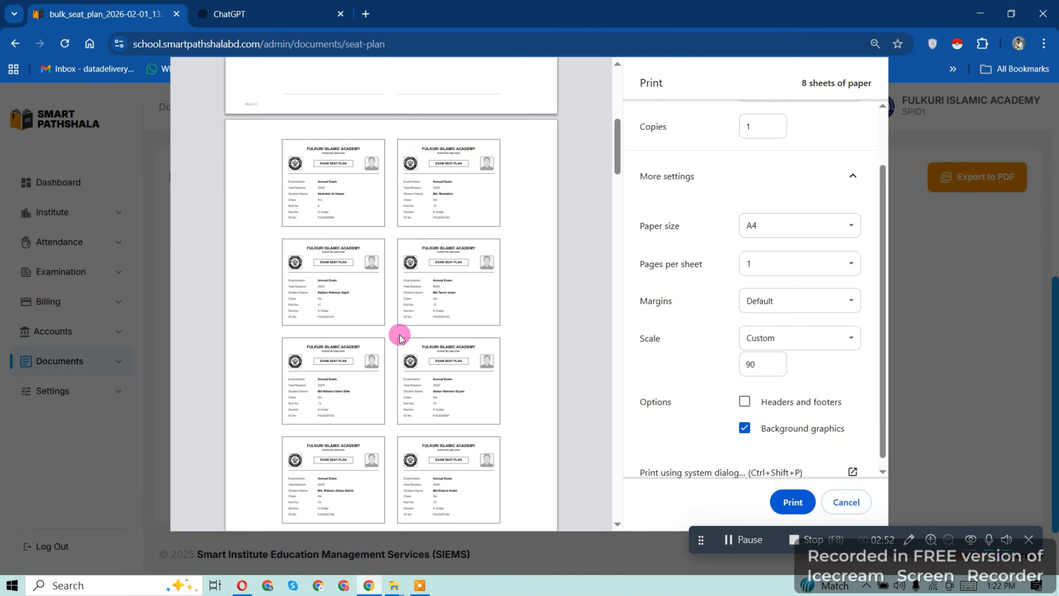
# Step: Set the custom print scale to 120 and inspect how the seat plans fit on the second page
pyautogui.doubleClick(756, 362)
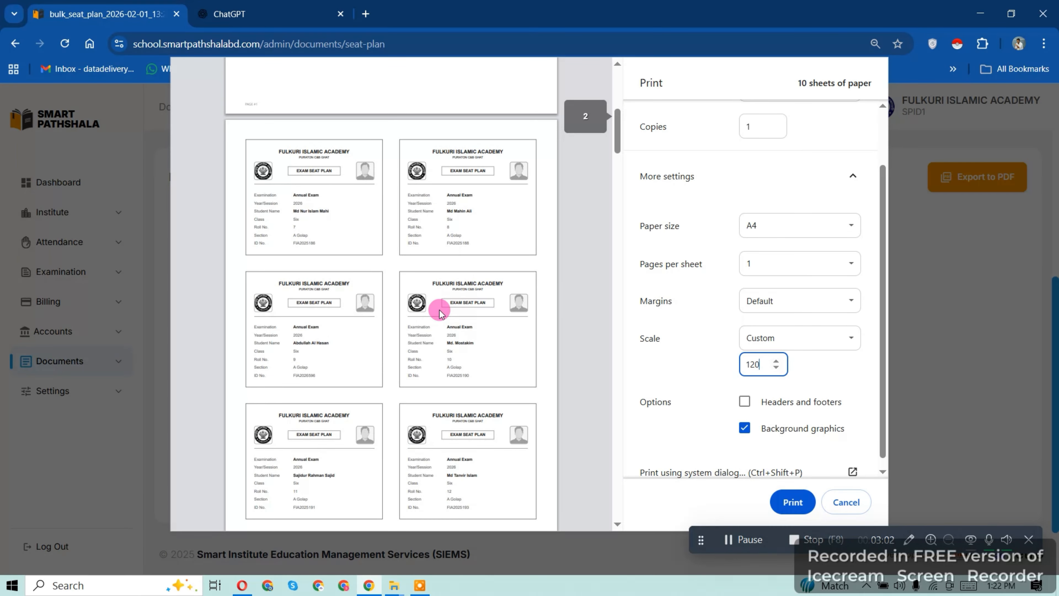
pyautogui.scroll(1, 440, 313)
pyautogui.scroll(-3, 439, 313)
pyautogui.scroll(2, 411, 308)
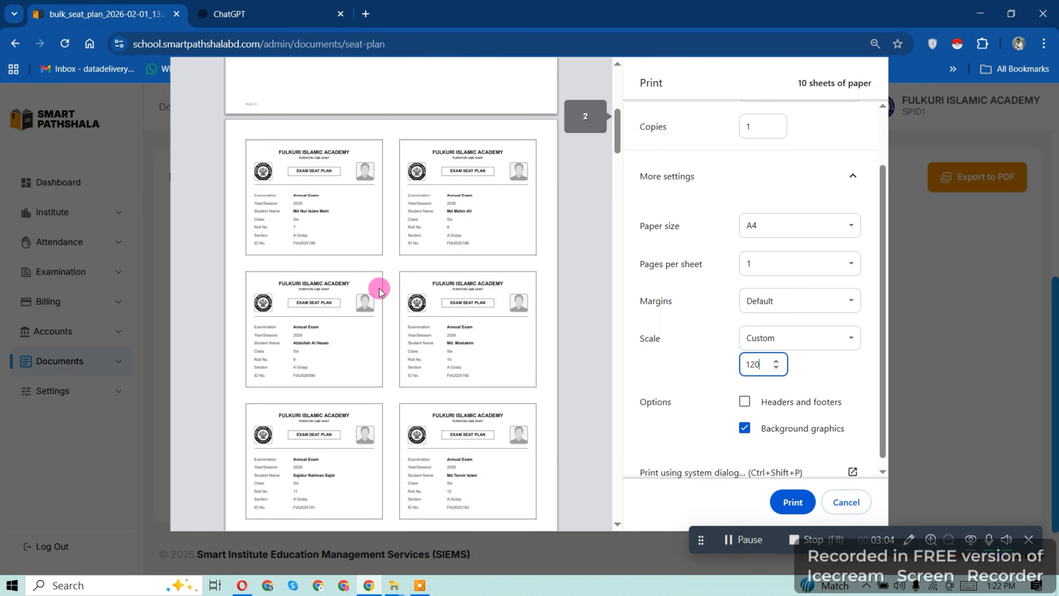
pyautogui.scroll(-2, 437, 303)
# Step: Try custom print scales of 140 and 150 and review the seat plans on the first pages
pyautogui.moveTo(771, 364); pyautogui.dragTo(707, 352)
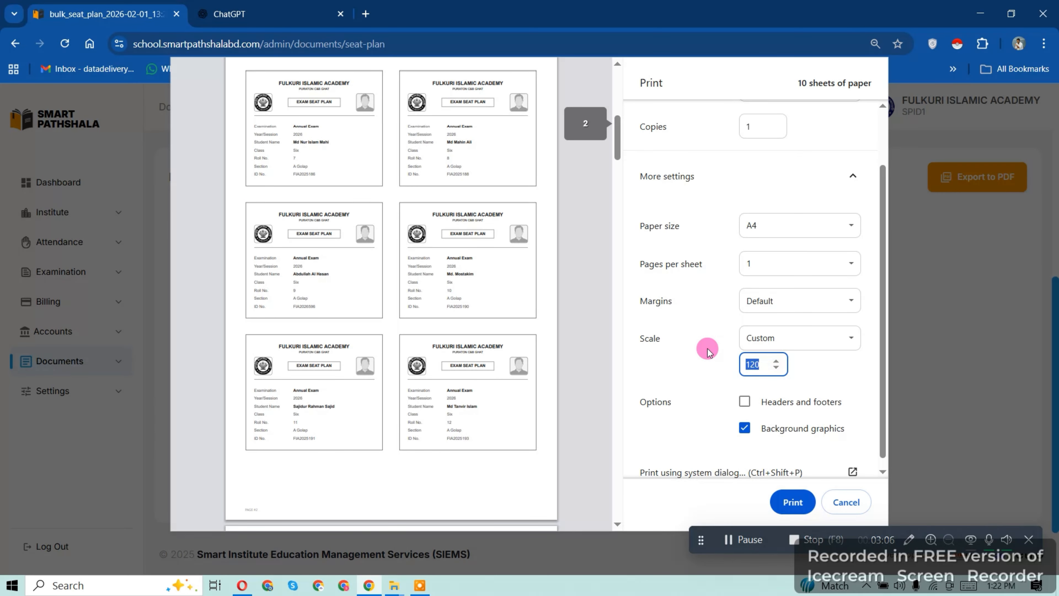
pyautogui.write('140')
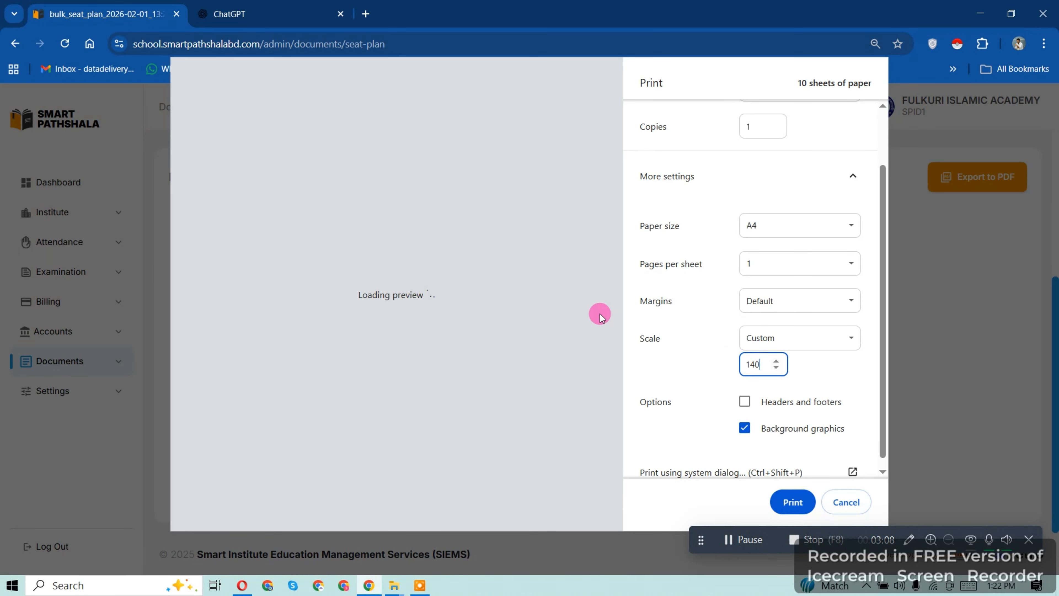
pyautogui.moveTo(765, 363)
pyautogui.mouseDown()
pyautogui.moveTo(720, 365)
pyautogui.moveTo(747, 373)
pyautogui.mouseUp()
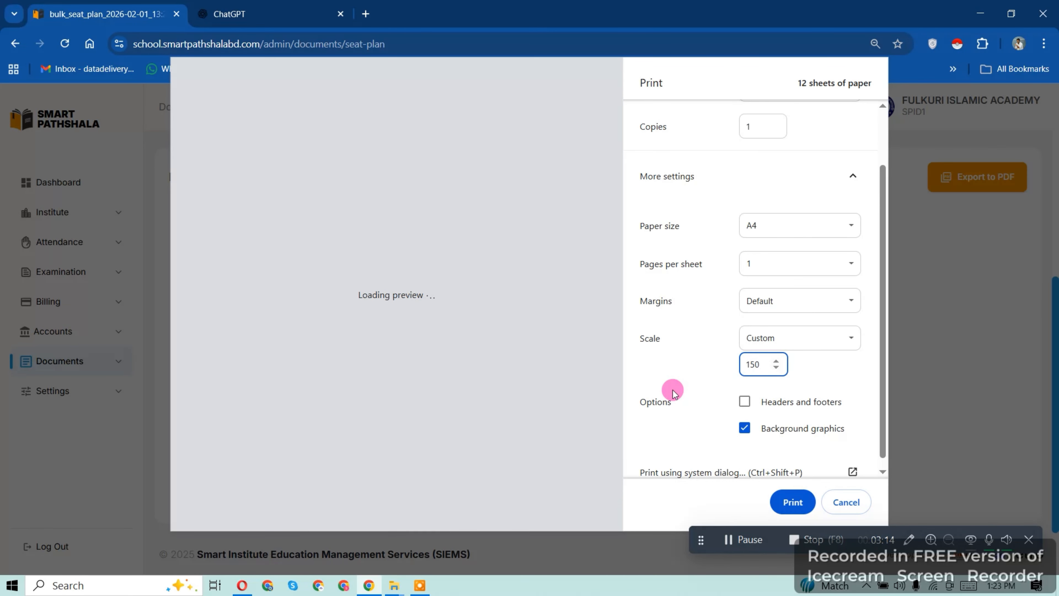
pyautogui.scroll(-6, 416, 201)
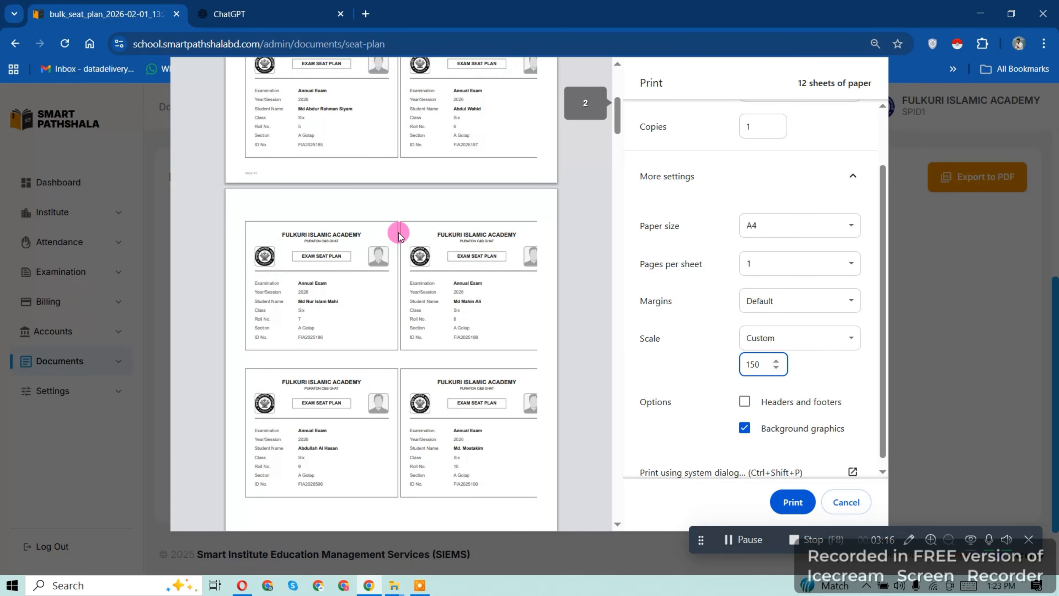
pyautogui.scroll(-2, 399, 232)
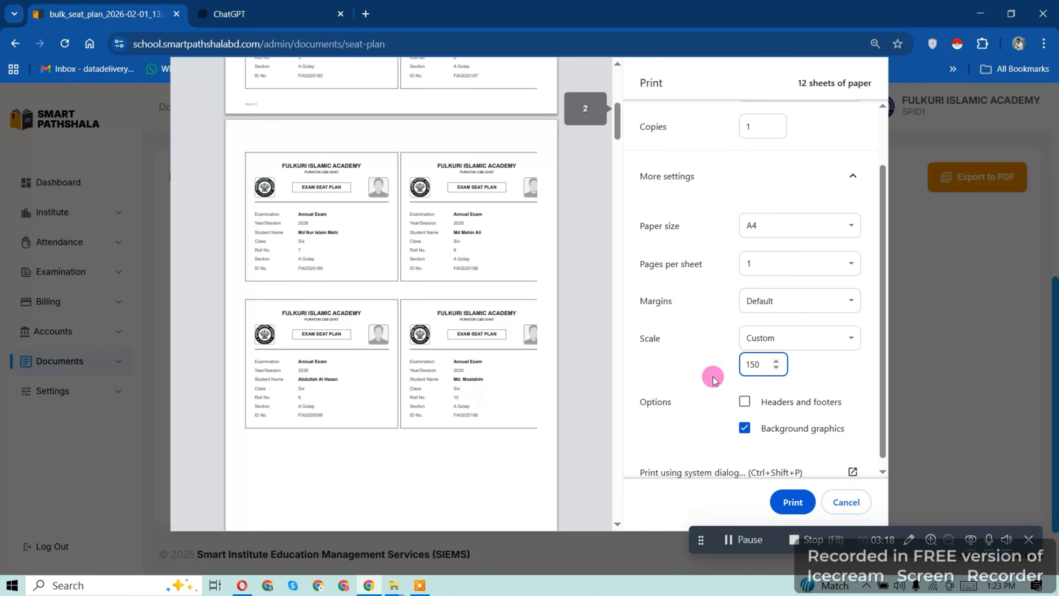
pyautogui.scroll(2, 713, 378)
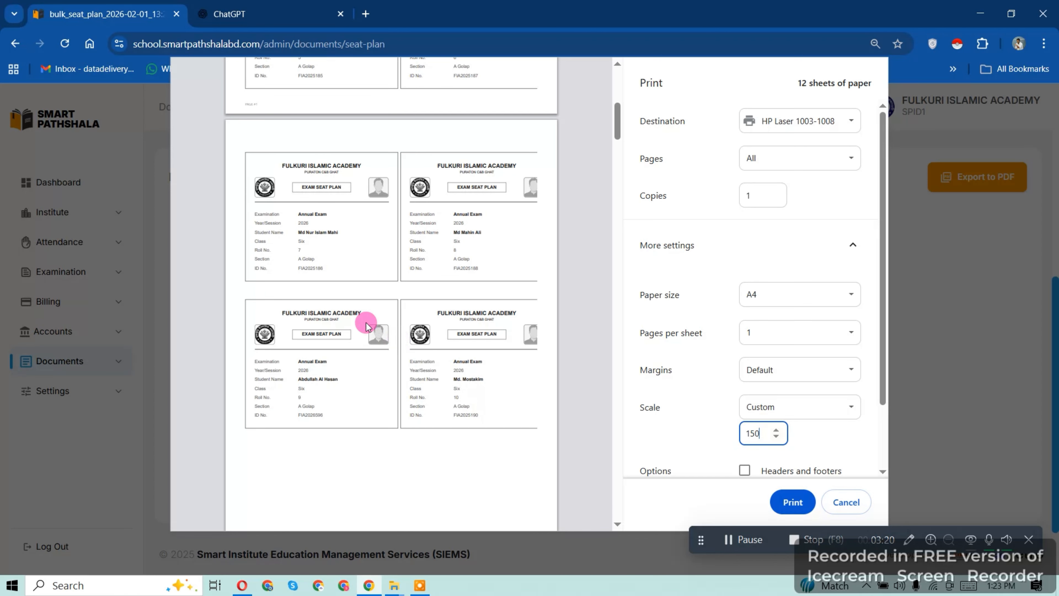
pyautogui.scroll(8, 367, 324)
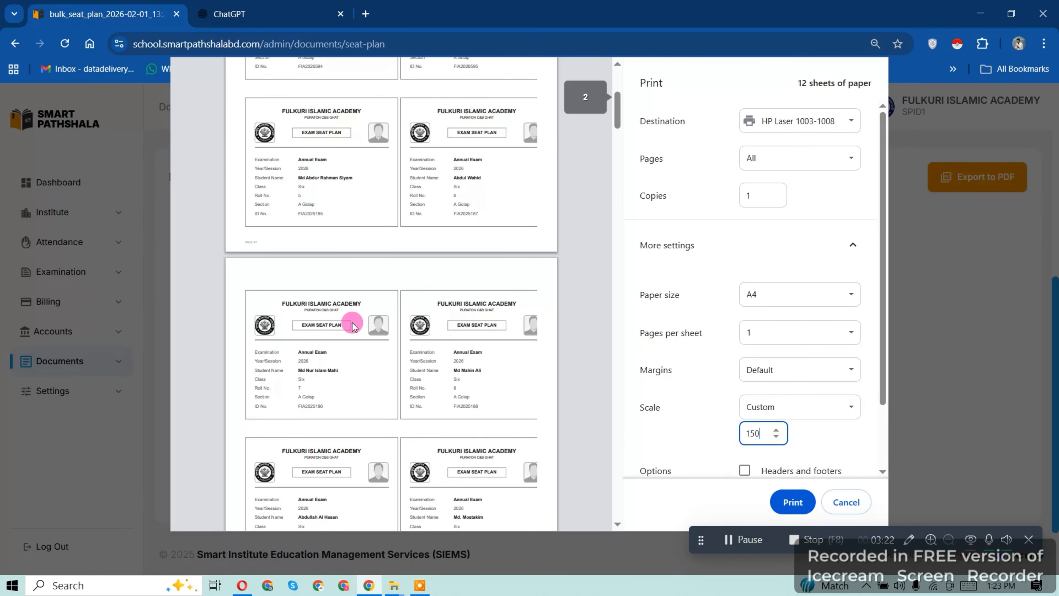
# Step: Set the custom print scale to 100 and check the first page of seat plans in the preview
pyautogui.doubleClick(754, 433)
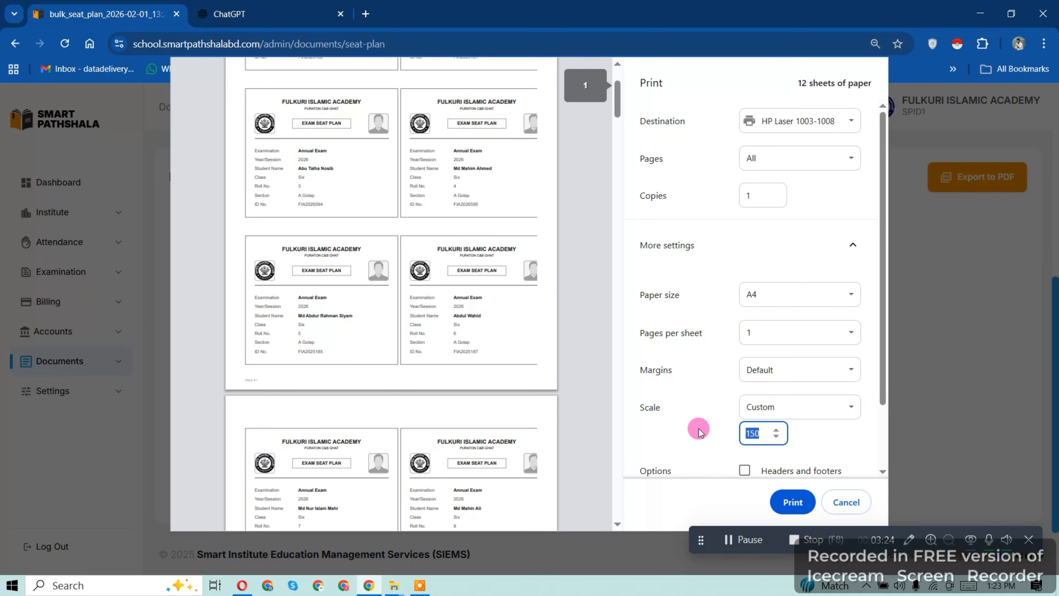
pyautogui.write('100')
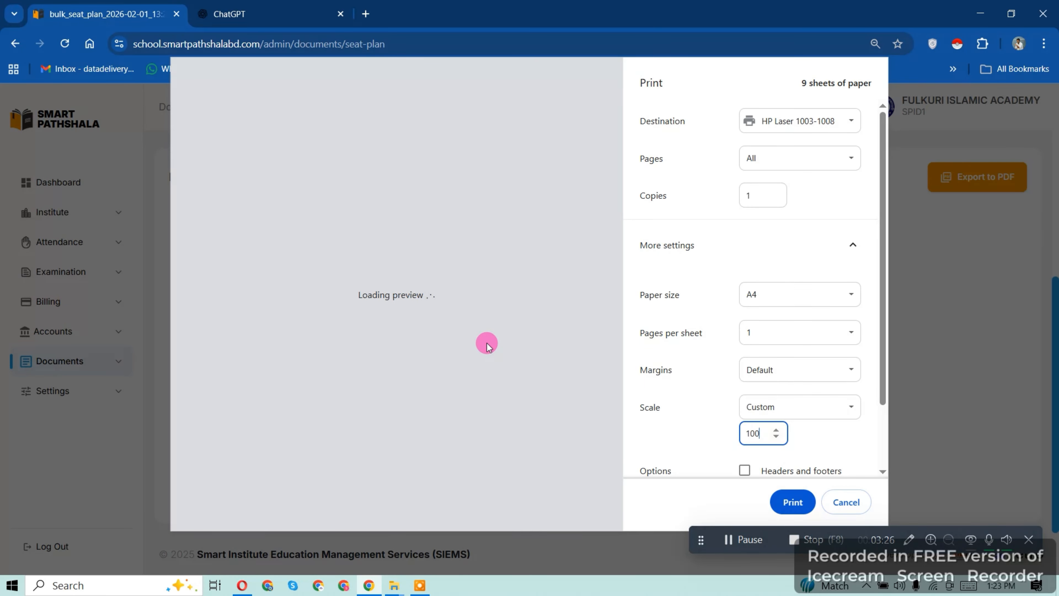
pyautogui.scroll(-2, 468, 338)
pyautogui.scroll(2, 377, 317)
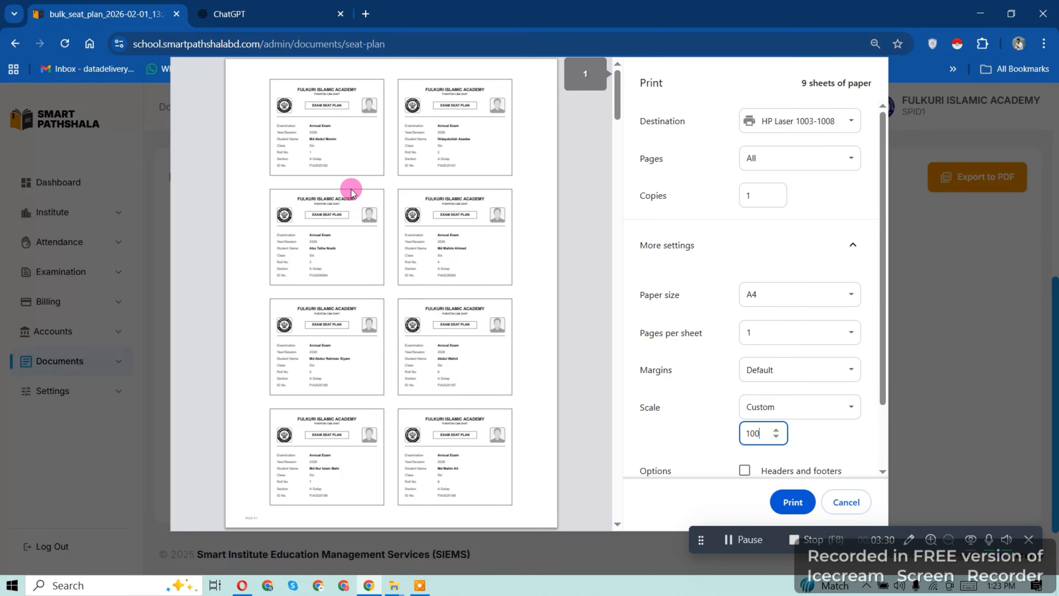
# Step: Preview the bulk seat plans with Save as PDF as the destination and leave the print dialog without saving
pyautogui.click(768, 120)
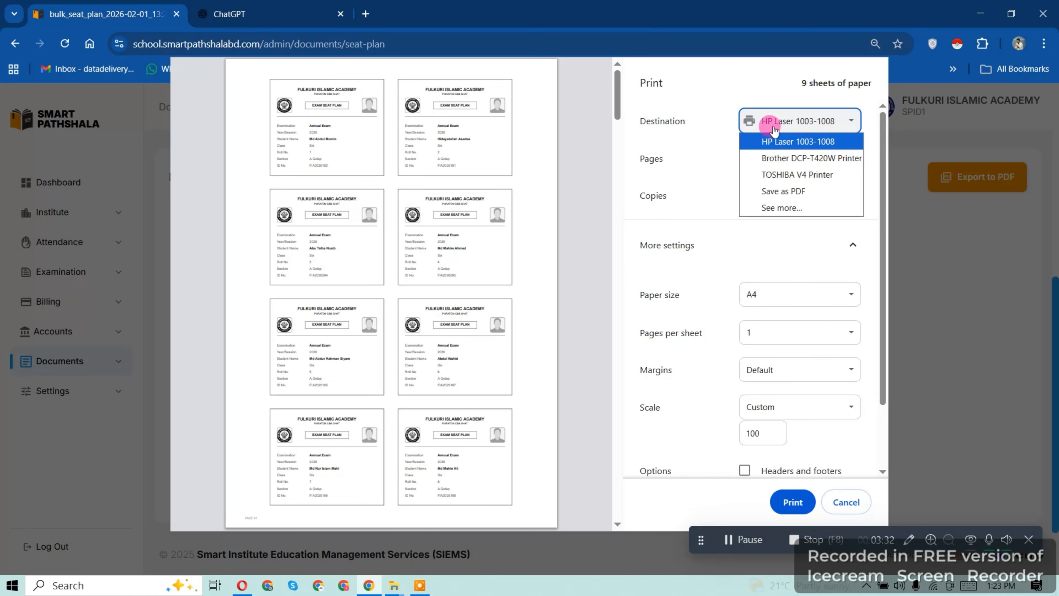
pyautogui.click(775, 190)
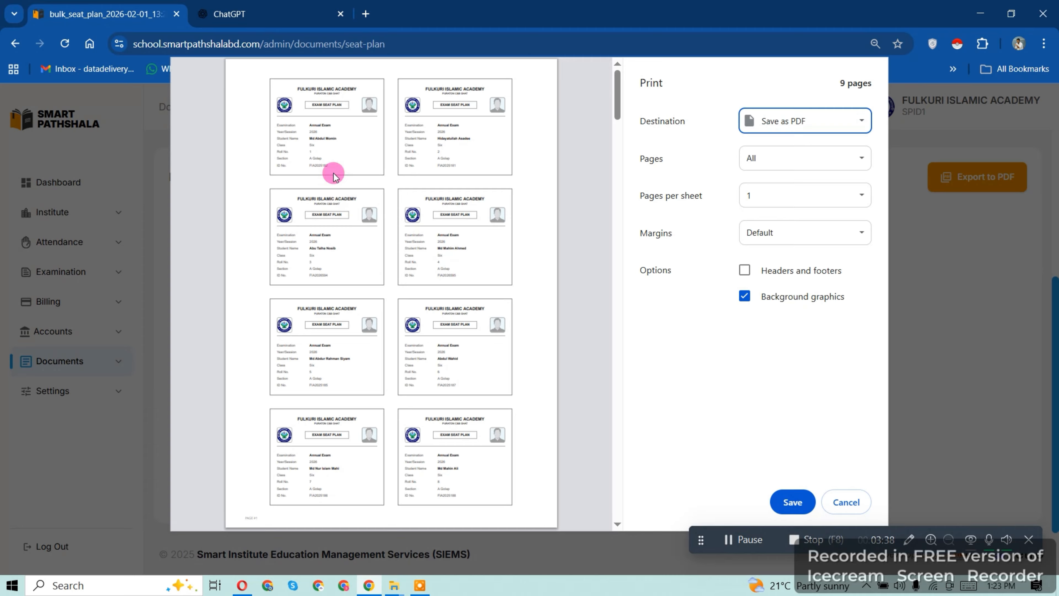
pyautogui.click(846, 501)
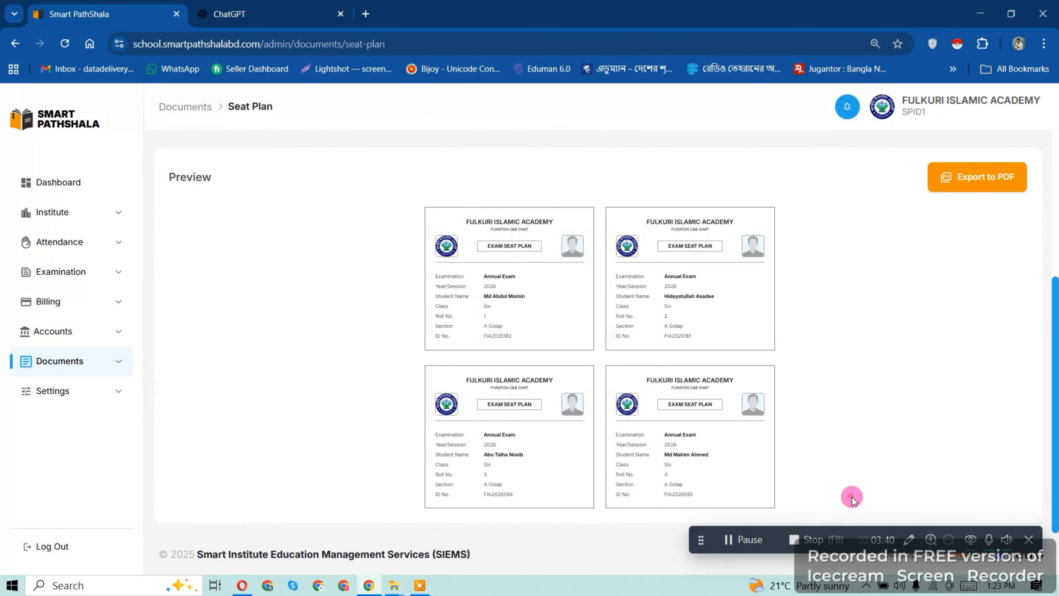
# Step: Show the document types available in the Documents section
pyautogui.click(85, 362)
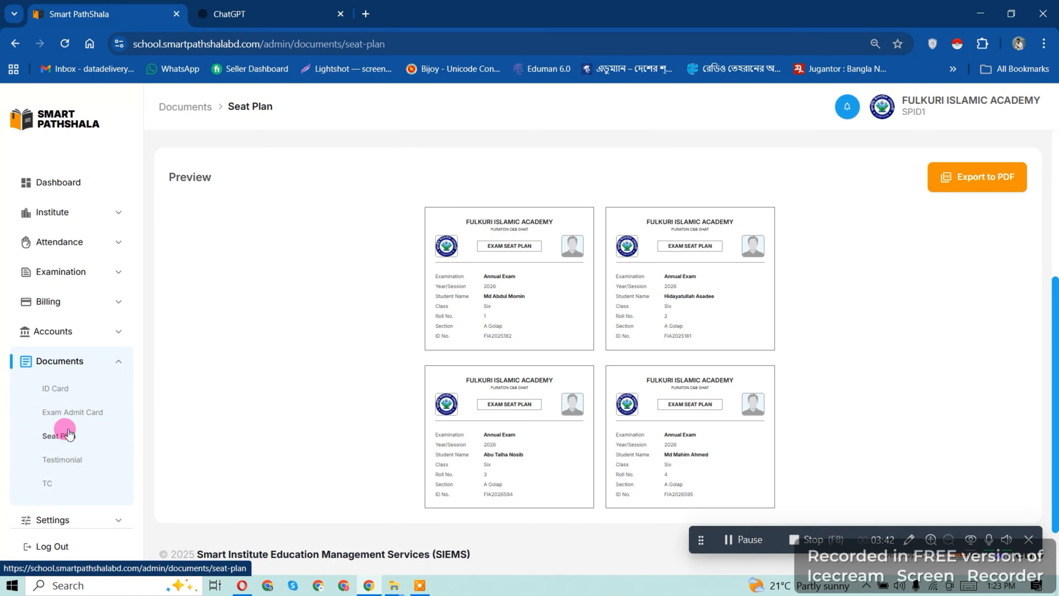